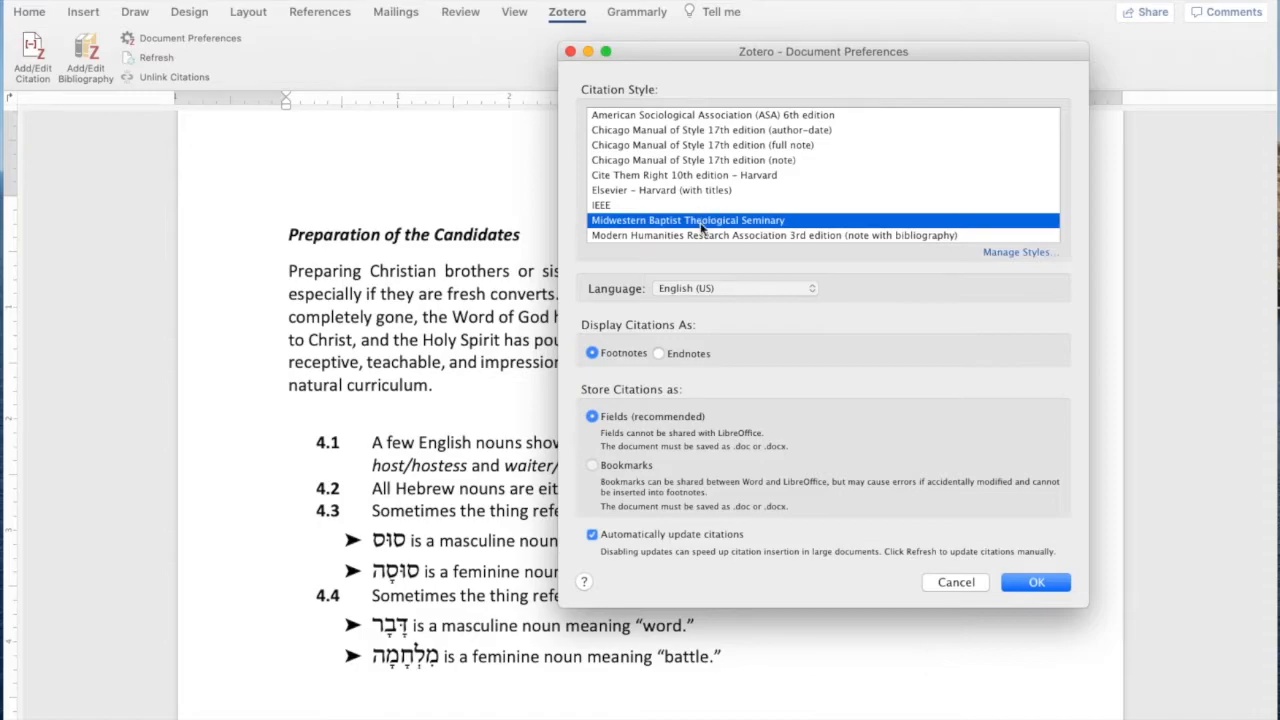
Apply the Midwestern Baptist Theological Seminary citation style and insert a footnote citation for The Pastor's Book (2015, Crossway), found by author surname
{"action": "left_click", "coordinate": [1036, 586]}
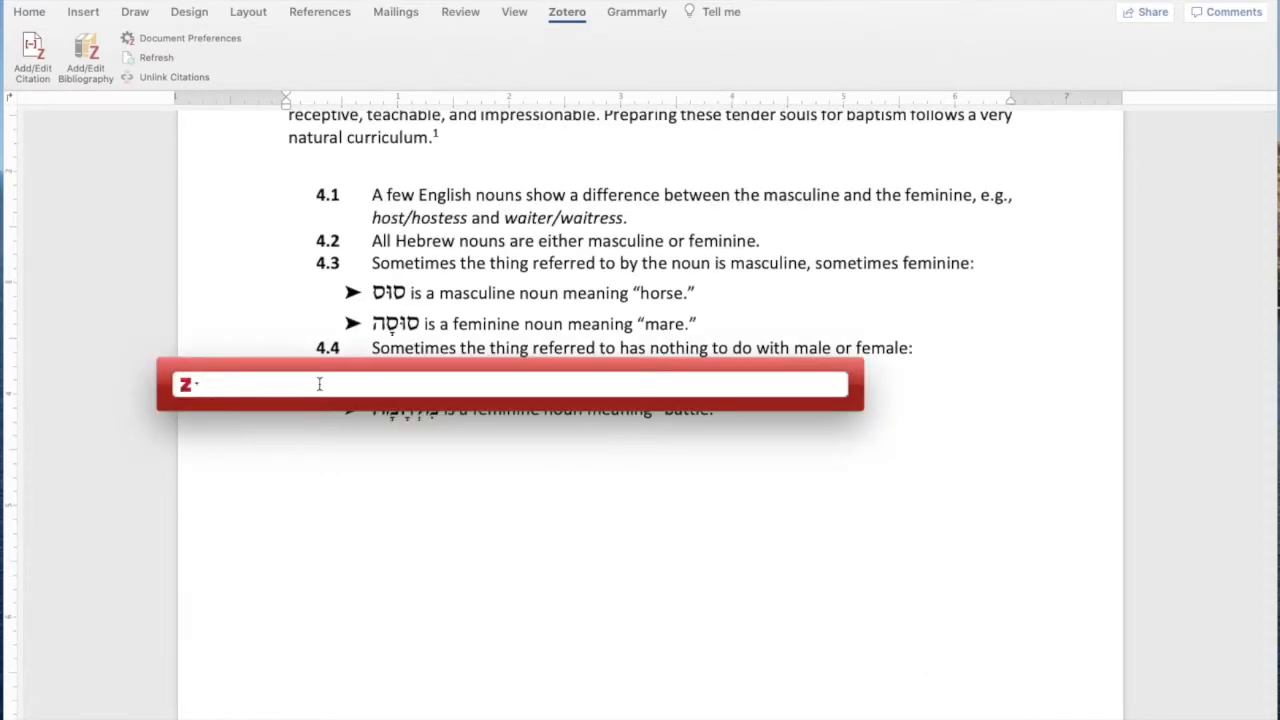
{"action": "type", "text": "the pastor's book"}
{"action": "key", "text": "super+a"}
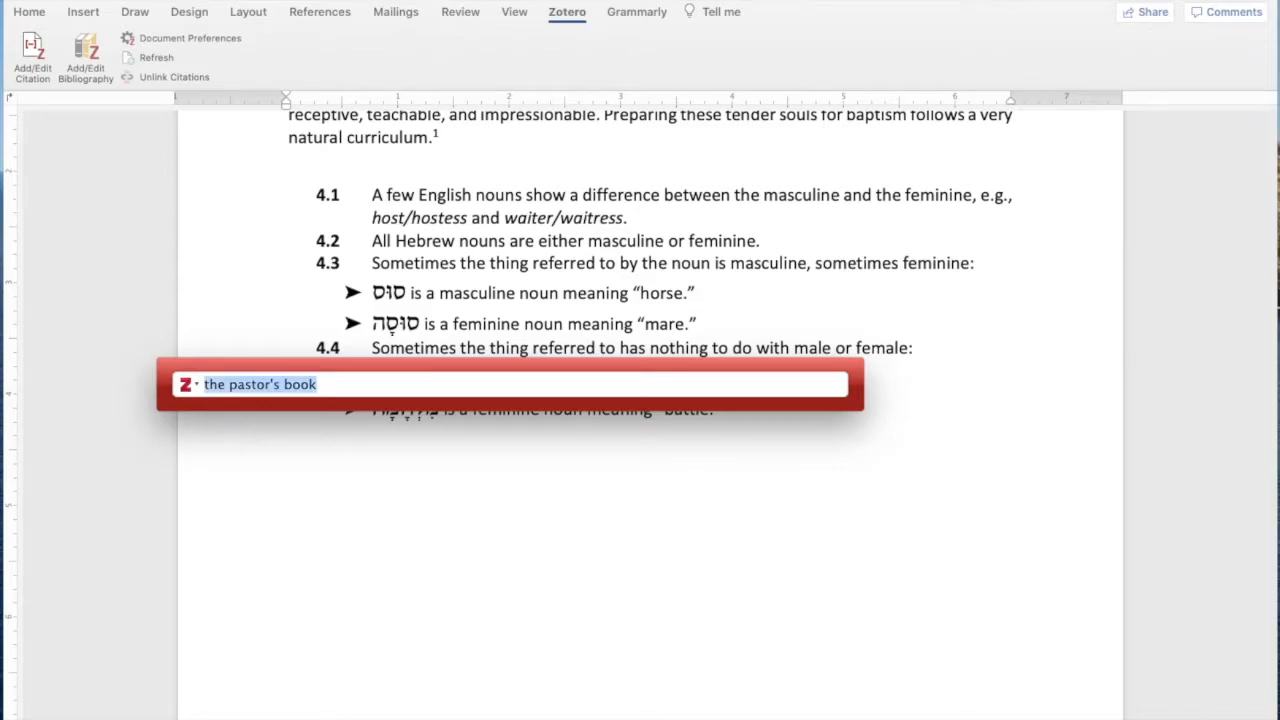
{"action": "type", "text": "hughes"}
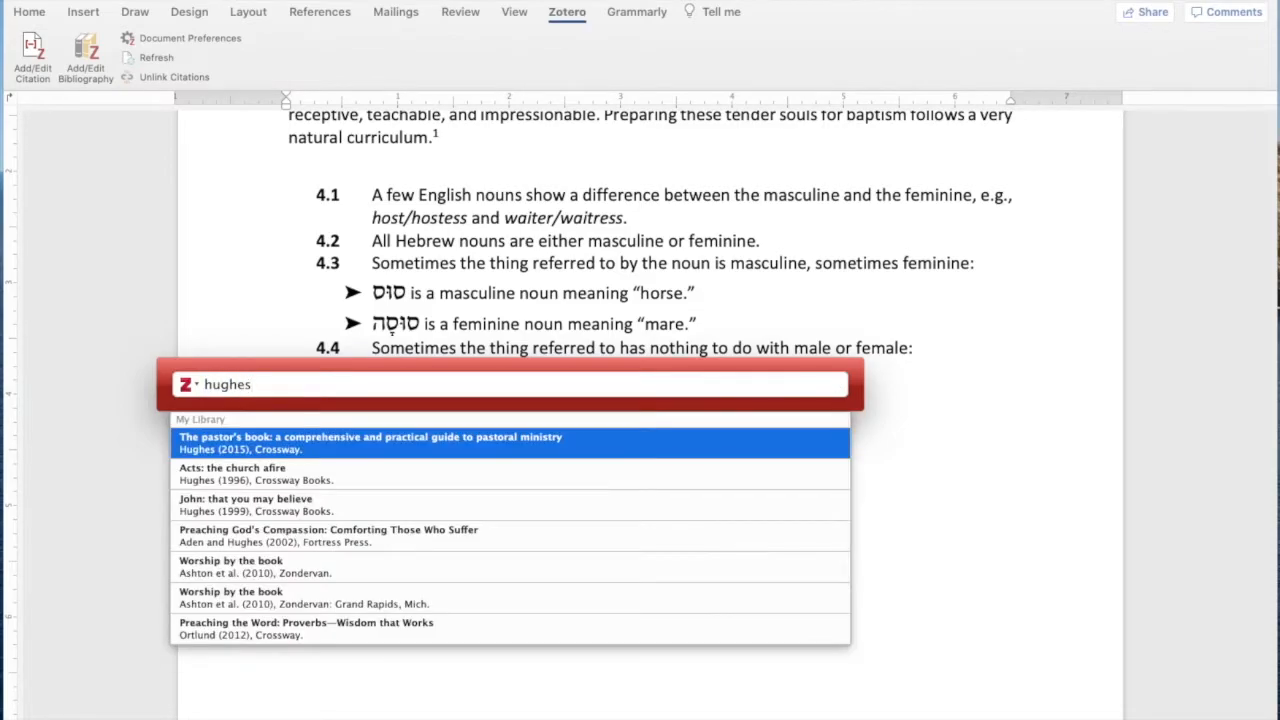
{"action": "left_click", "coordinate": [510, 452]}
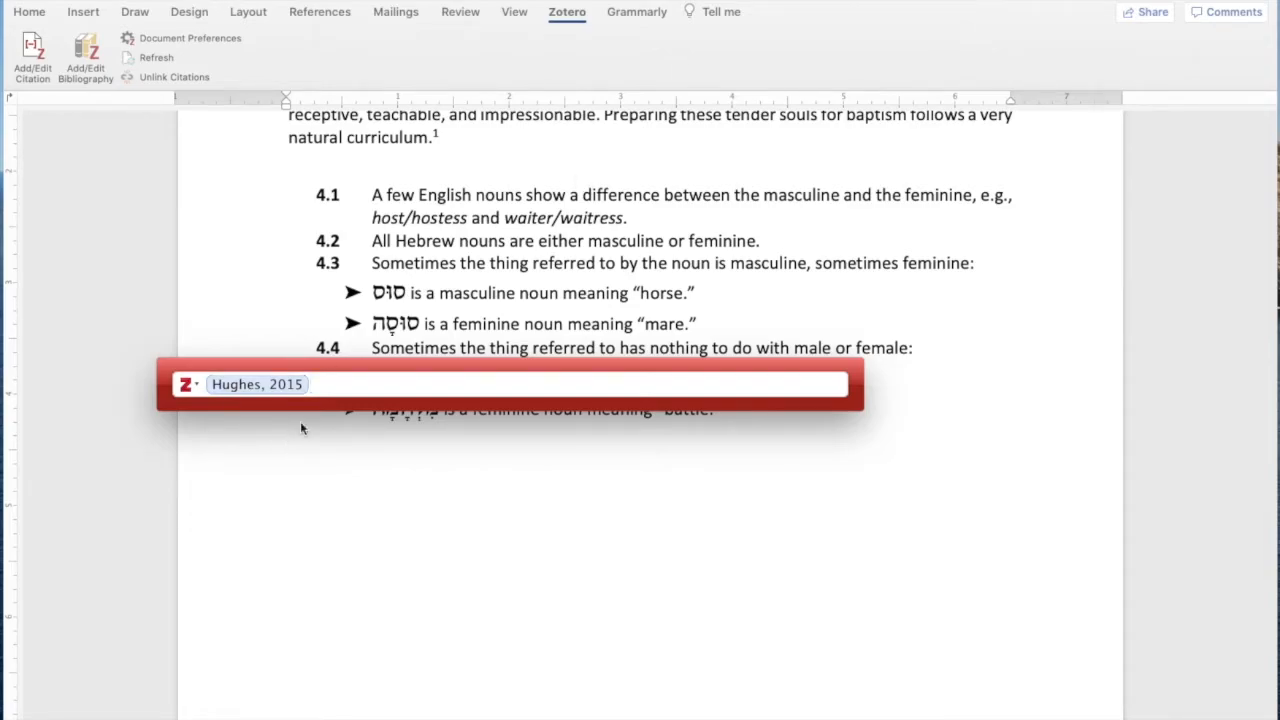
{"action": "key", "text": "Return"}
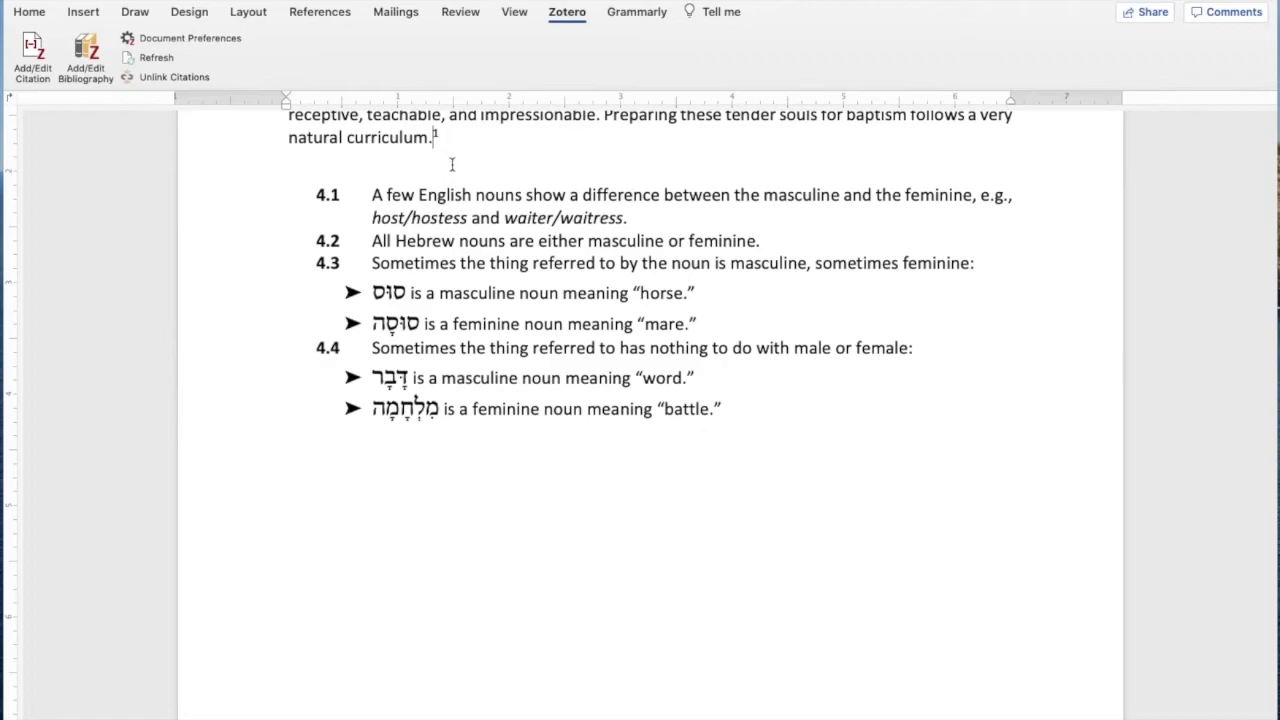
Enlarge the citation text of footnote 1 to 12 pt
{"action": "scroll", "coordinate": [600, 369], "scroll_direction": "down", "scroll_amount": 3}
{"action": "scroll", "coordinate": [600, 369], "scroll_direction": "down", "scroll_amount": 5}
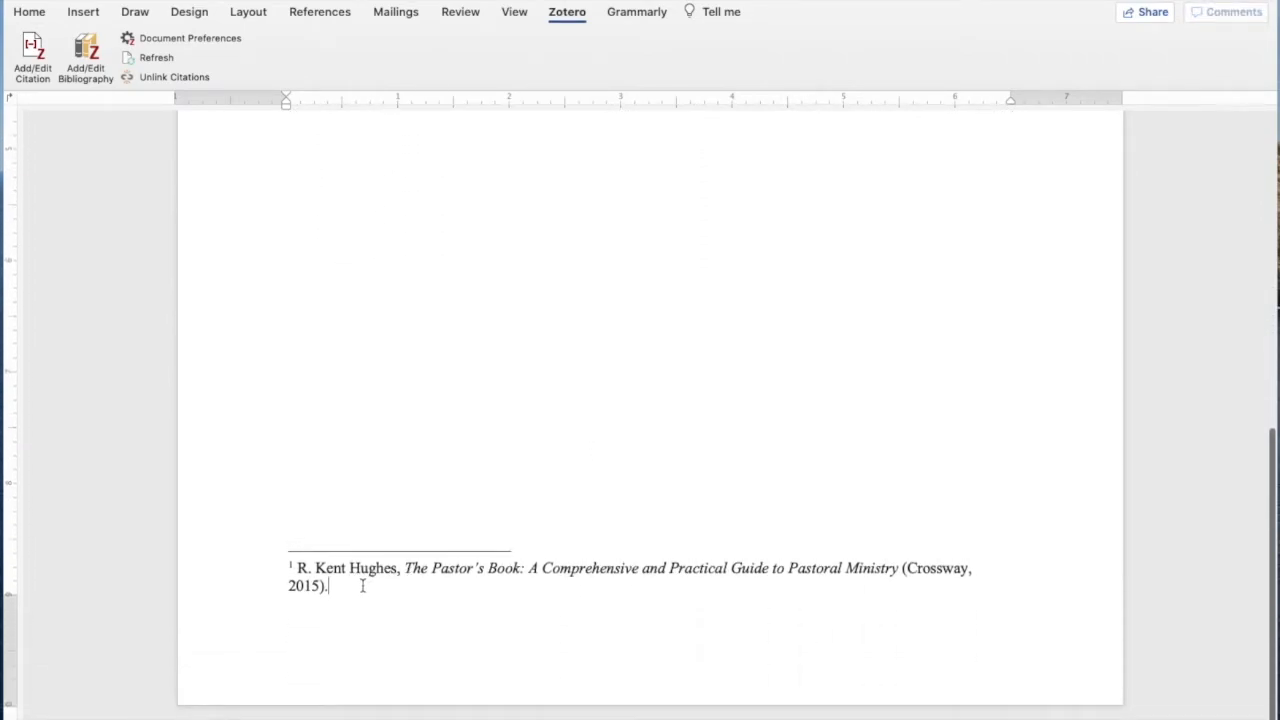
{"action": "left_click_drag", "start_coordinate": [360, 583], "coordinate": [276, 564]}
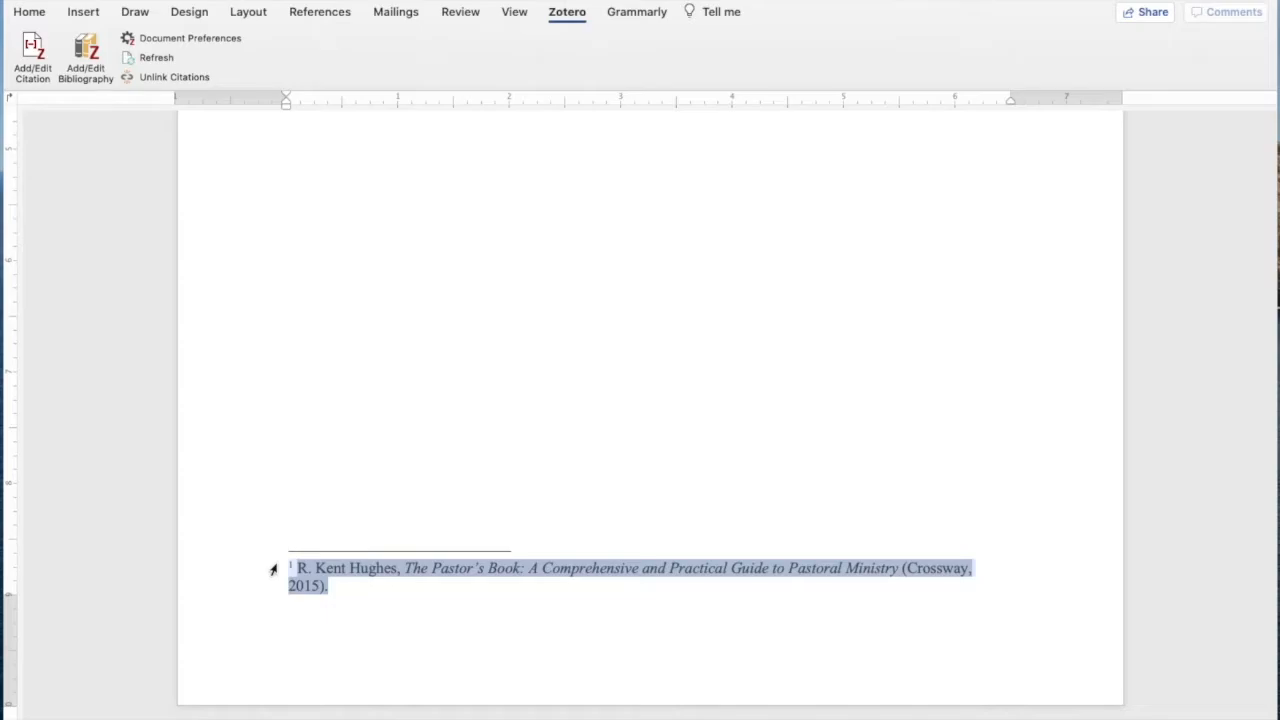
{"action": "key", "text": "super+shift+period"}
{"action": "key", "text": "super+shift+period"}
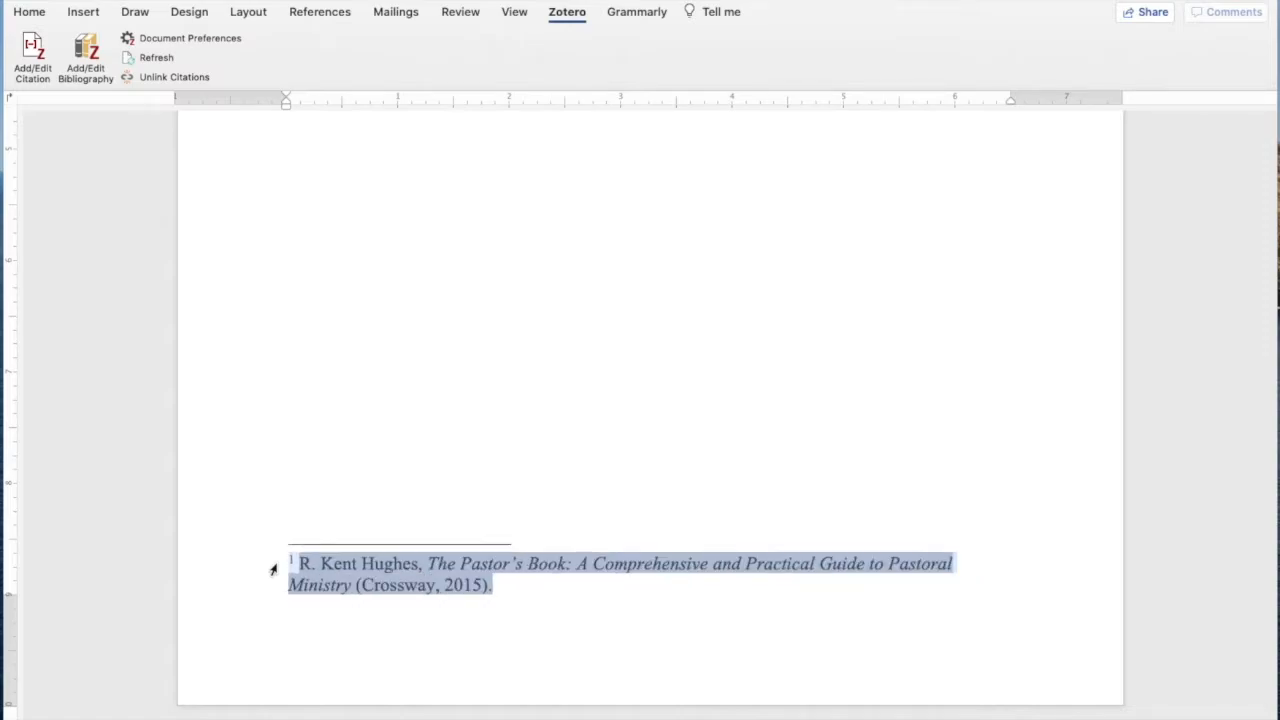
{"action": "scroll", "coordinate": [311, 534], "scroll_direction": "up", "scroll_amount": 1}
{"action": "left_click", "coordinate": [312, 401]}
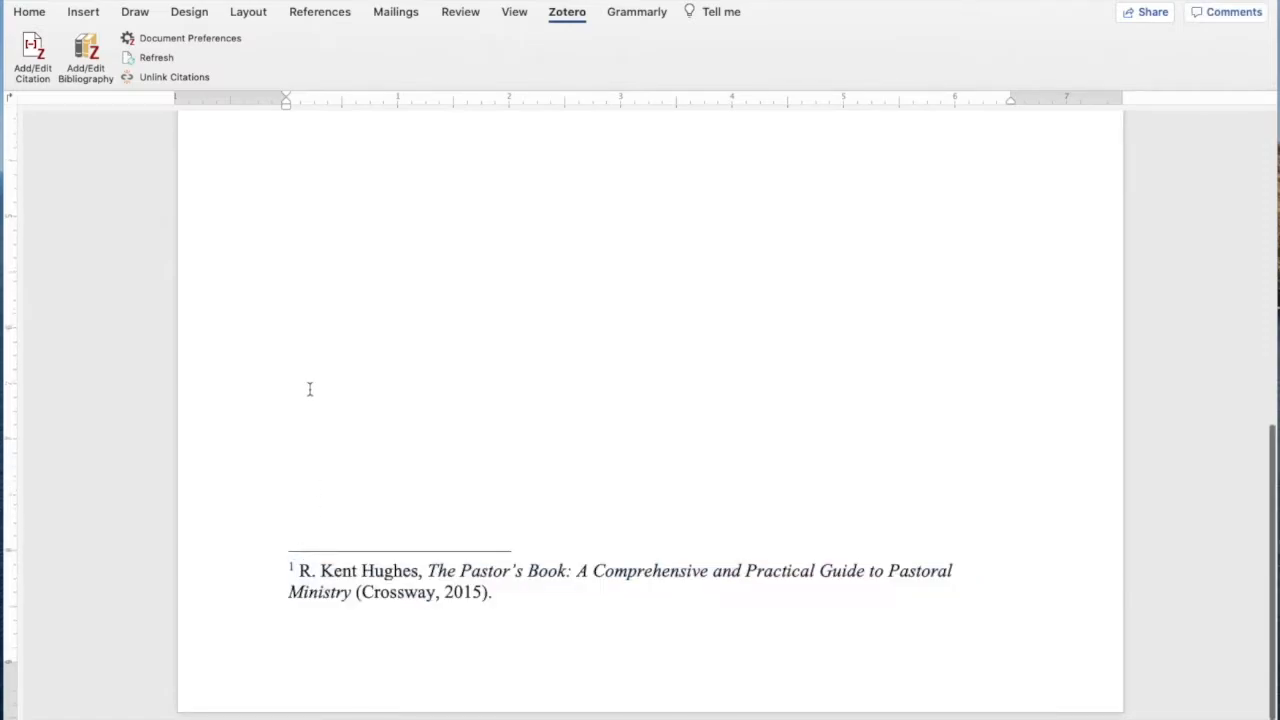
{"action": "triple_click", "coordinate": [400, 590]}
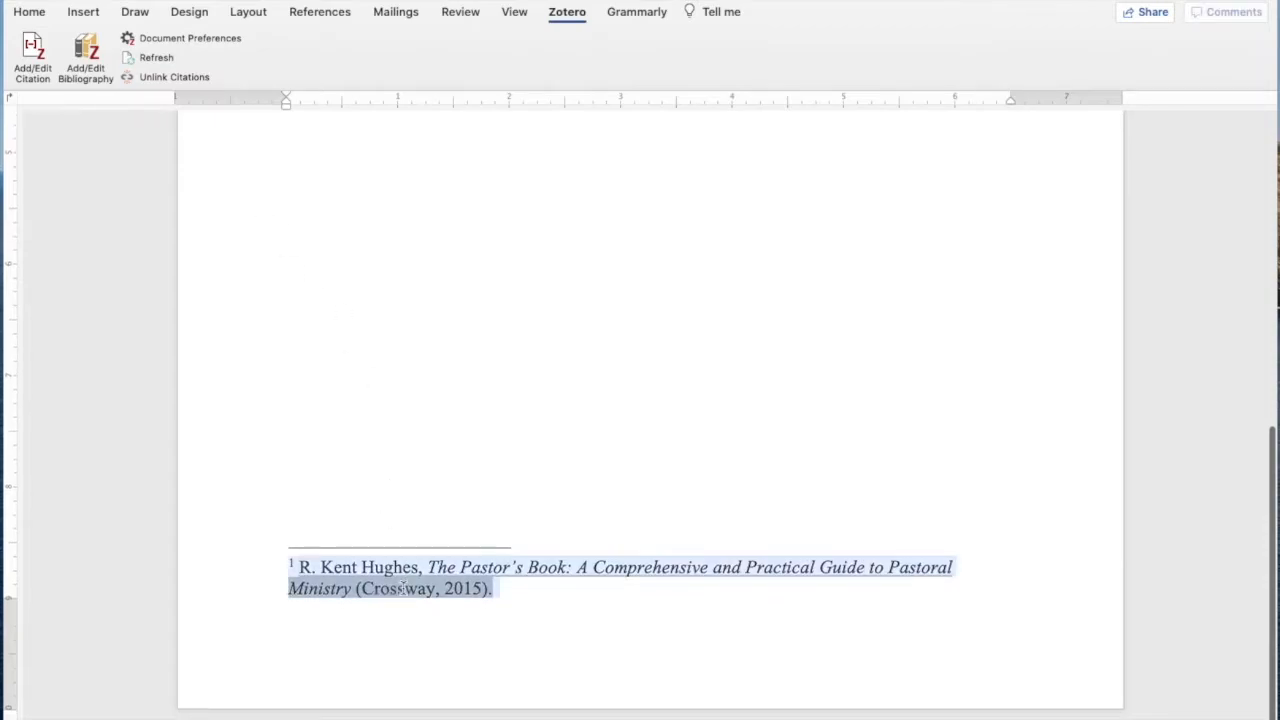
{"action": "left_click", "coordinate": [36, 12]}
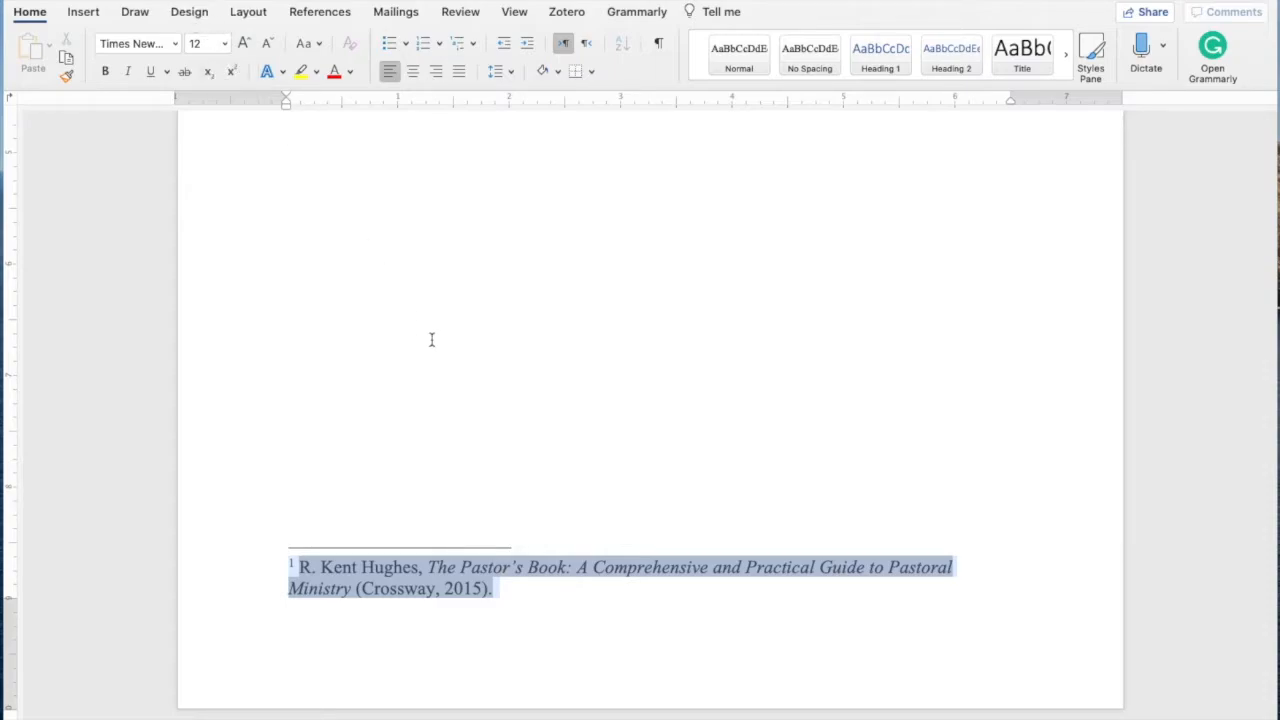
{"action": "left_click", "coordinate": [531, 589]}
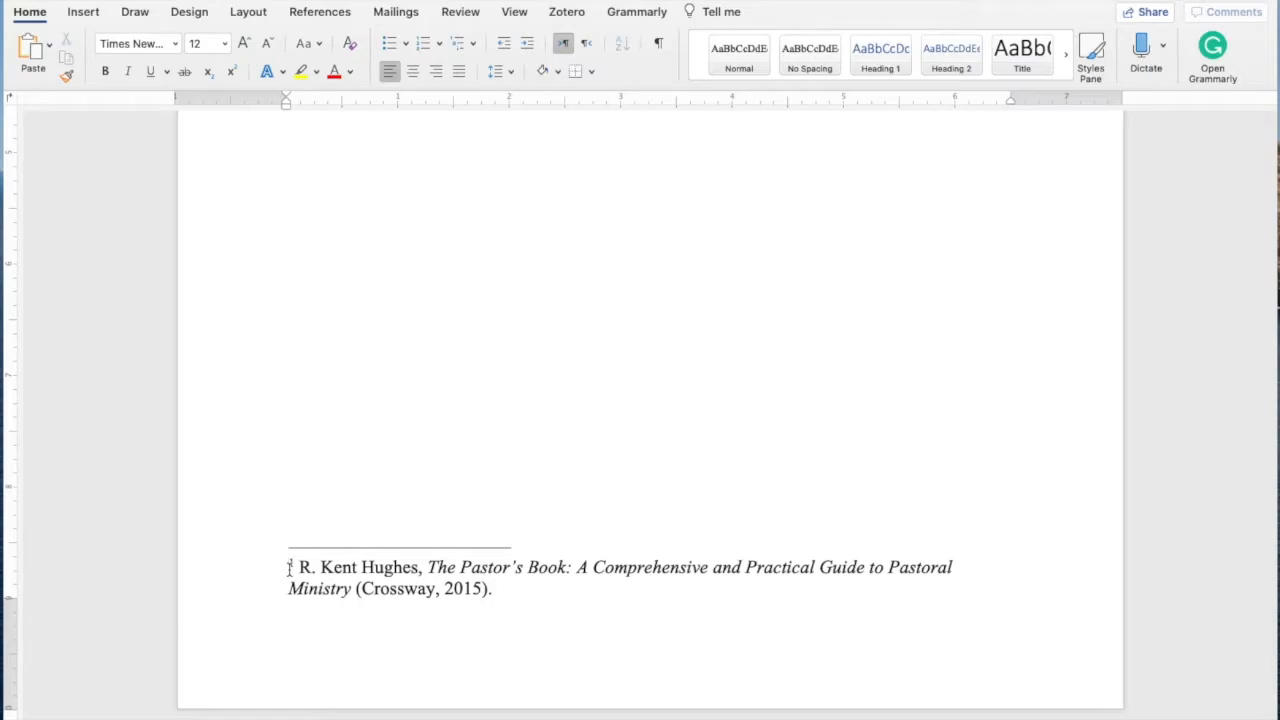
Indent the first line of footnote 1 by half an inch
{"action": "left_click", "coordinate": [290, 567]}
{"action": "left_click", "coordinate": [287, 591]}
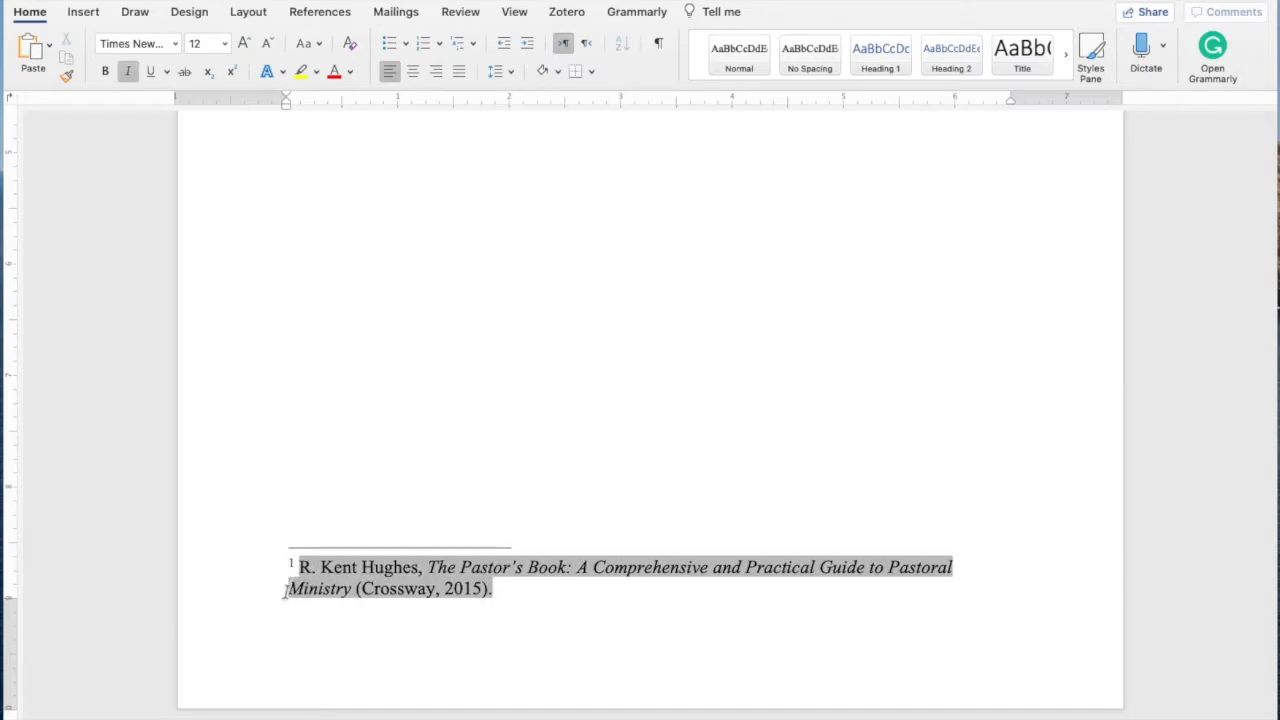
{"action": "mouse_move", "coordinate": [286, 104]}
{"action": "left_mouse_down"}
{"action": "mouse_move", "coordinate": [340, 101]}
{"action": "mouse_move", "coordinate": [286, 103]}
{"action": "left_mouse_up"}
{"action": "left_click", "coordinate": [287, 566]}
{"action": "key", "text": "Tab"}
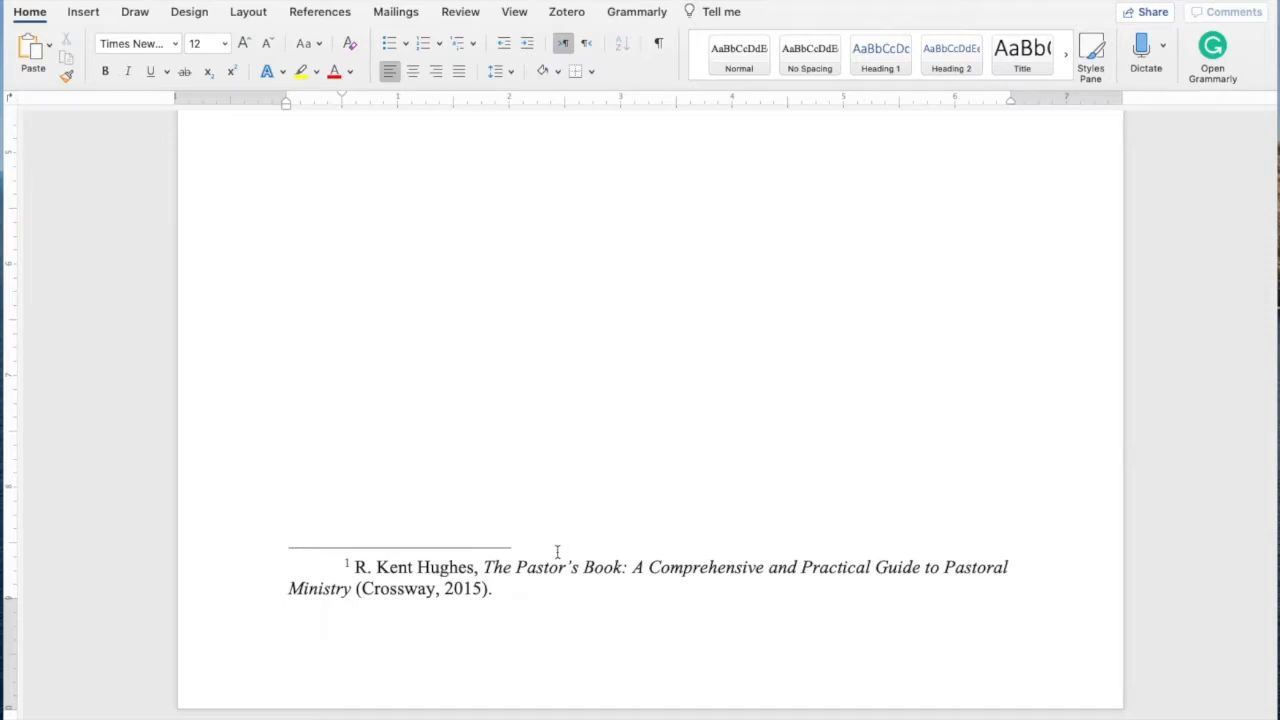
Look up the quoted page in the source book and end footnote 1 with a comma and "378." in place of its period
{"action": "key", "text": "BackSpace"}
{"action": "key", "text": "shift+Home"}
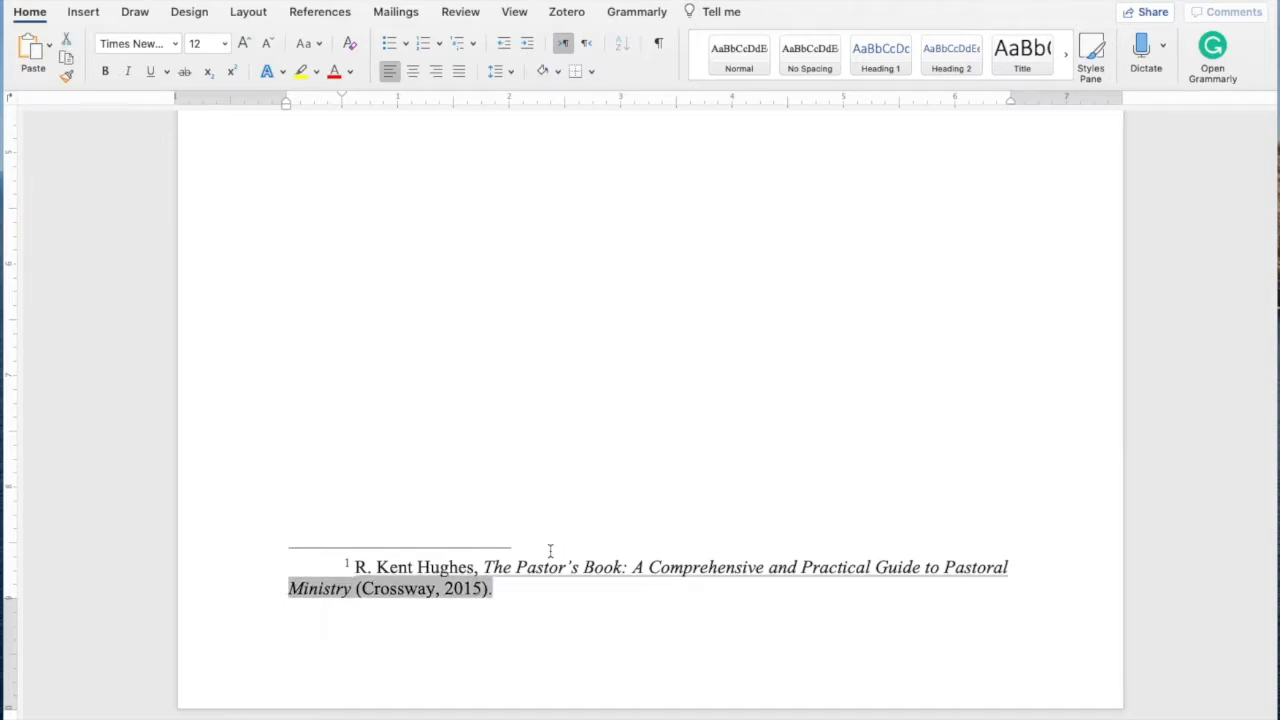
{"action": "key", "text": "Right"}
{"action": "key", "text": "BackSpace"}
{"action": "type", "text": ","}
{"action": "key", "text": "ctrl+Left"}
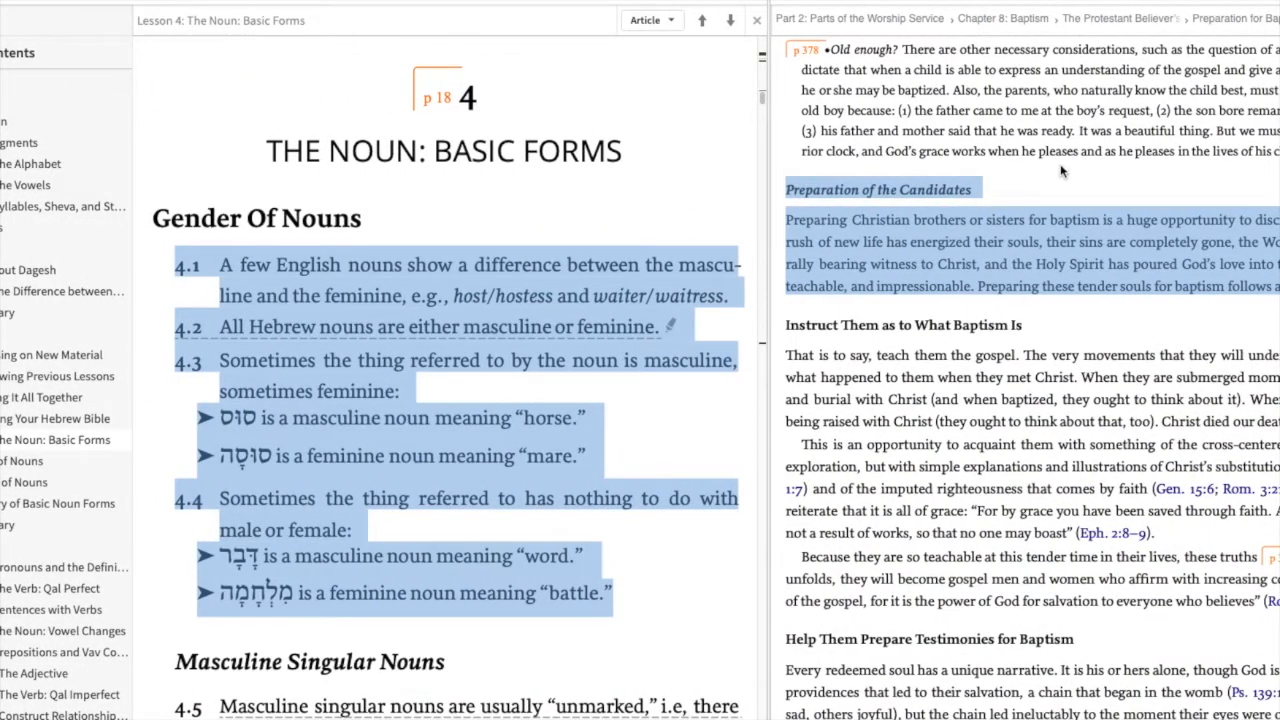
{"action": "key", "text": "ctrl+Right"}
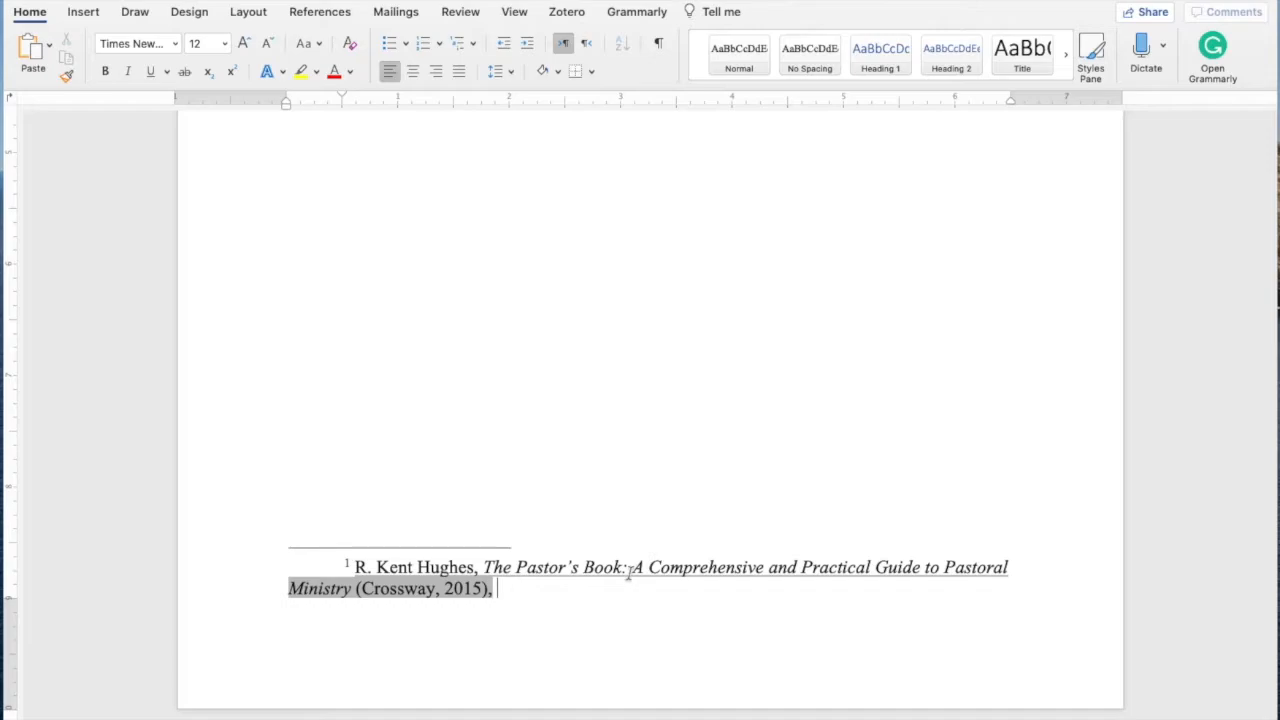
{"action": "type", "text": "378."}
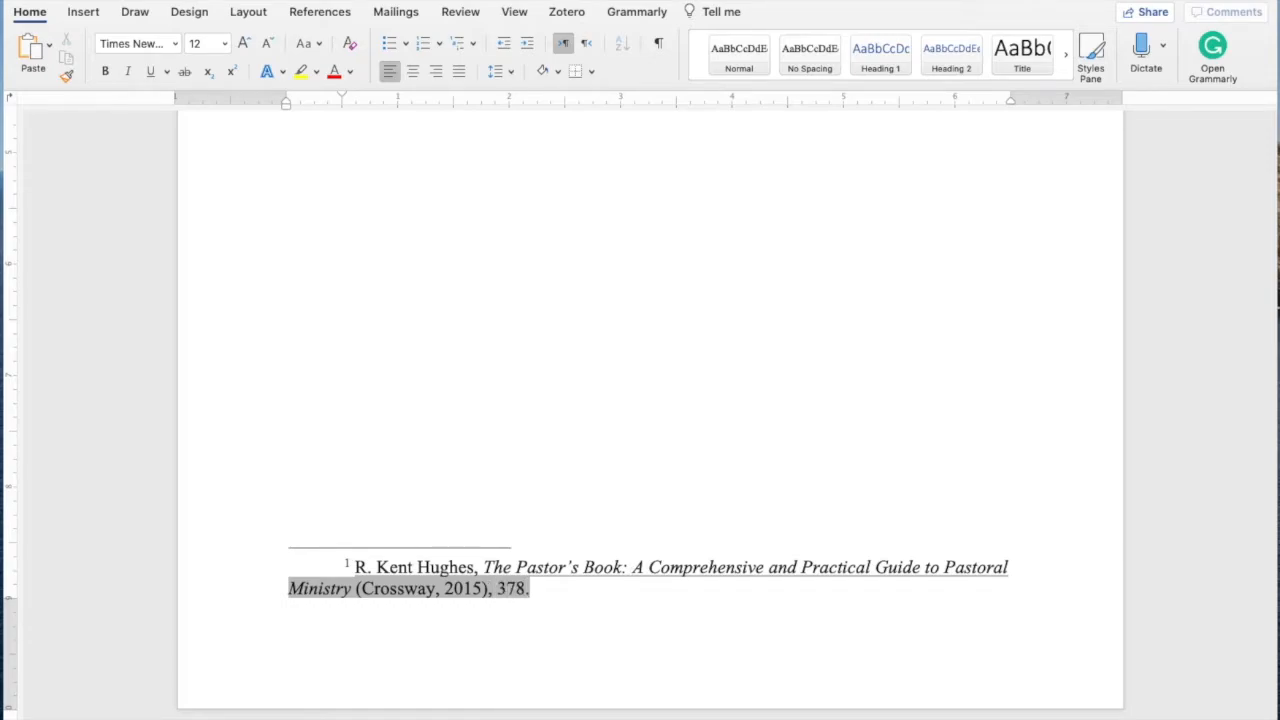
{"action": "left_click", "coordinate": [775, 463]}
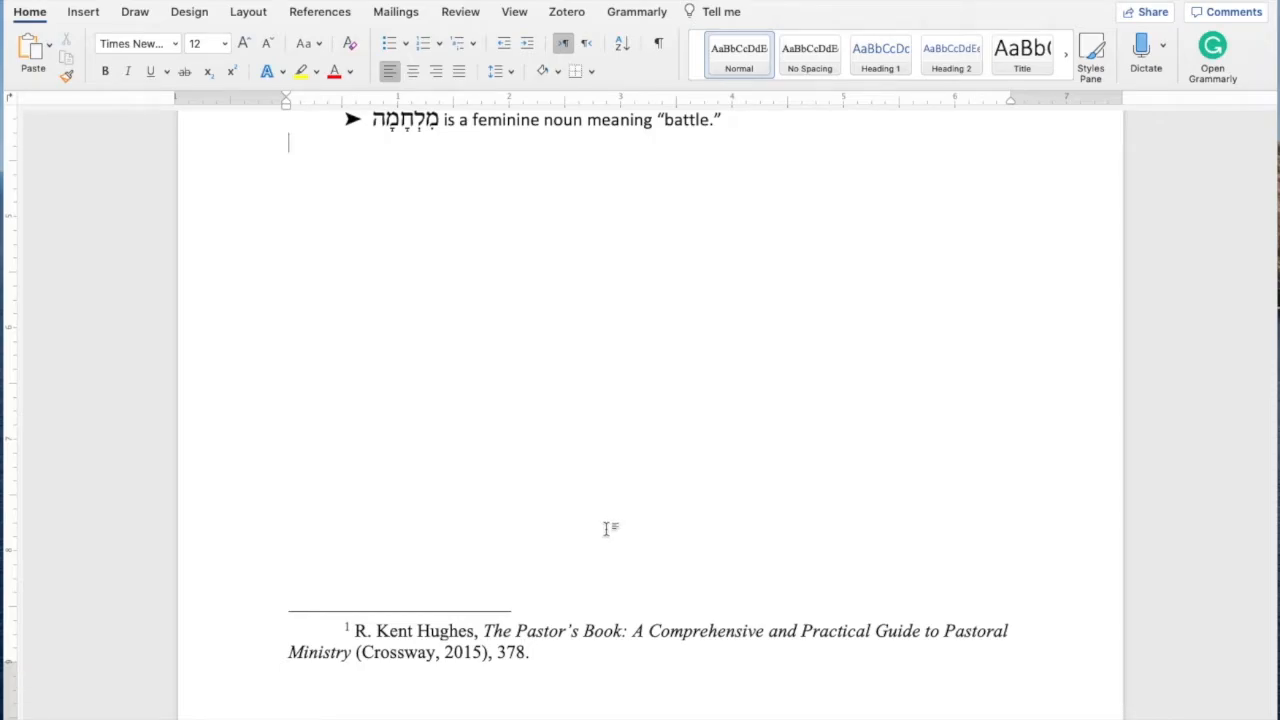
Insert a Zotero footnote citation for Beginning Biblical Hebrew (2003, Eisenbrauns) after the final bullet ending in "battle."
{"action": "scroll", "coordinate": [603, 434], "scroll_direction": "up", "scroll_amount": 5}
{"action": "left_click", "coordinate": [743, 414]}
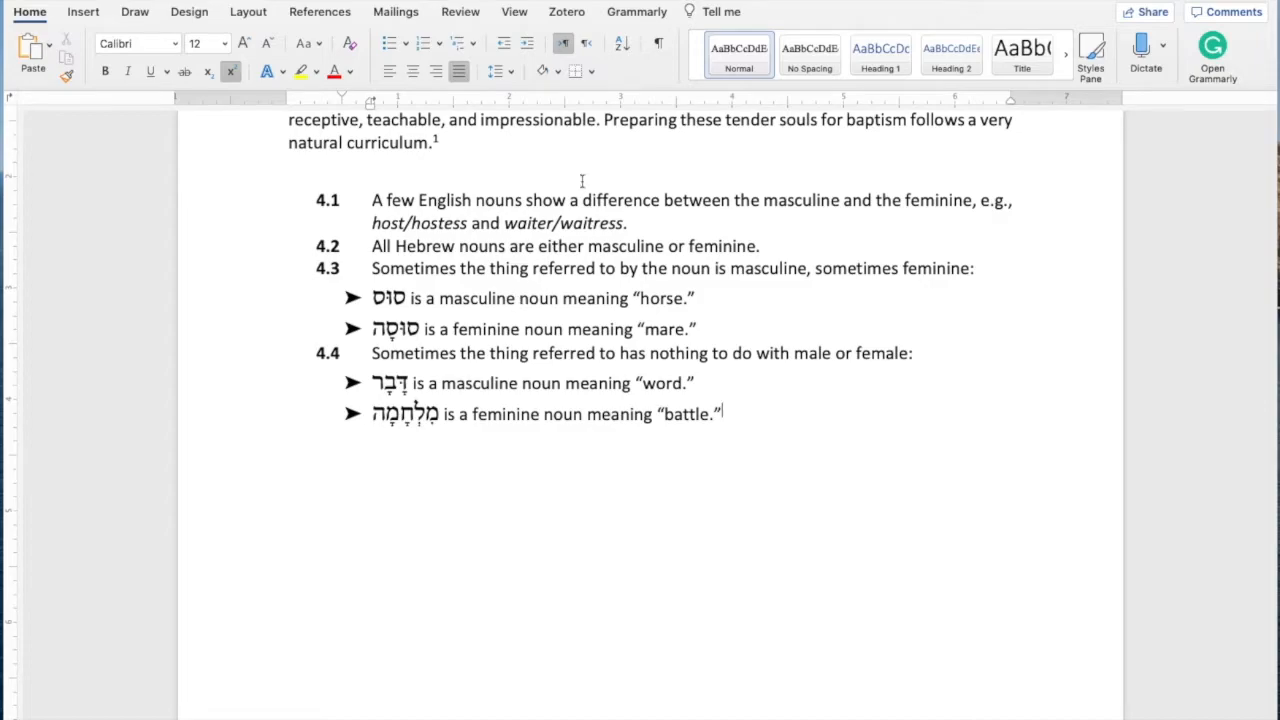
{"action": "left_click", "coordinate": [567, 12]}
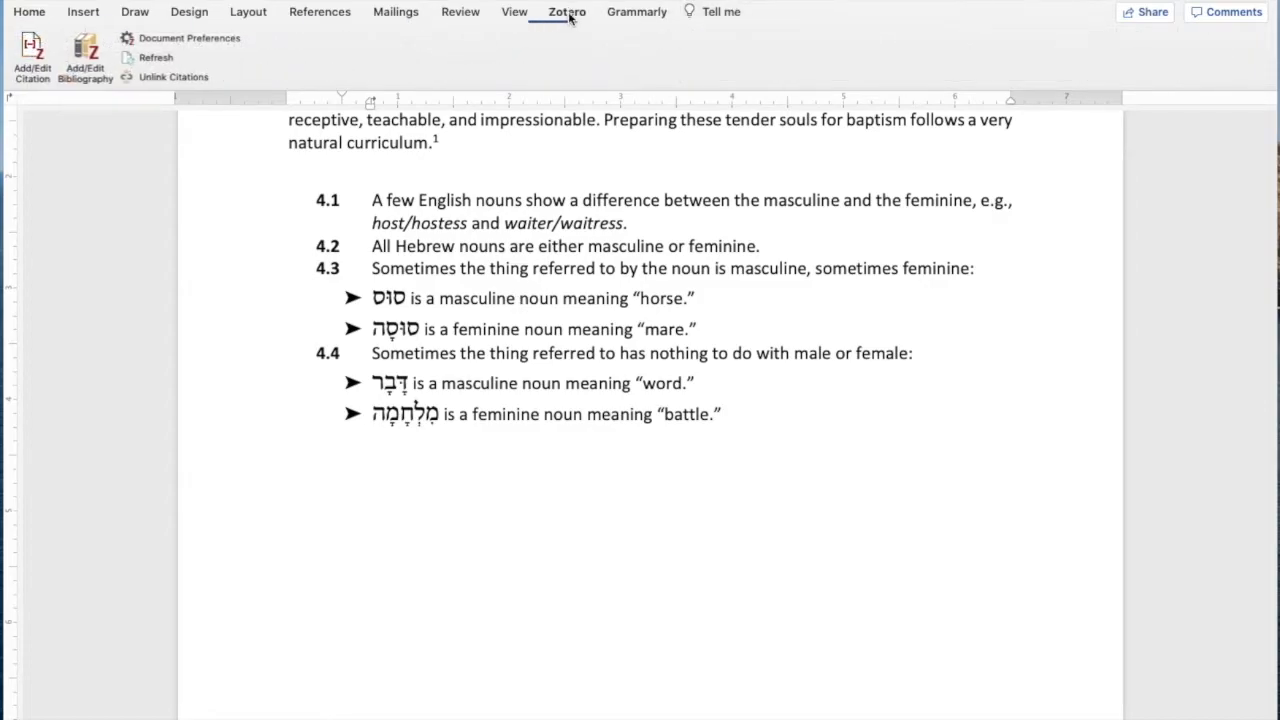
{"action": "left_click", "coordinate": [33, 60]}
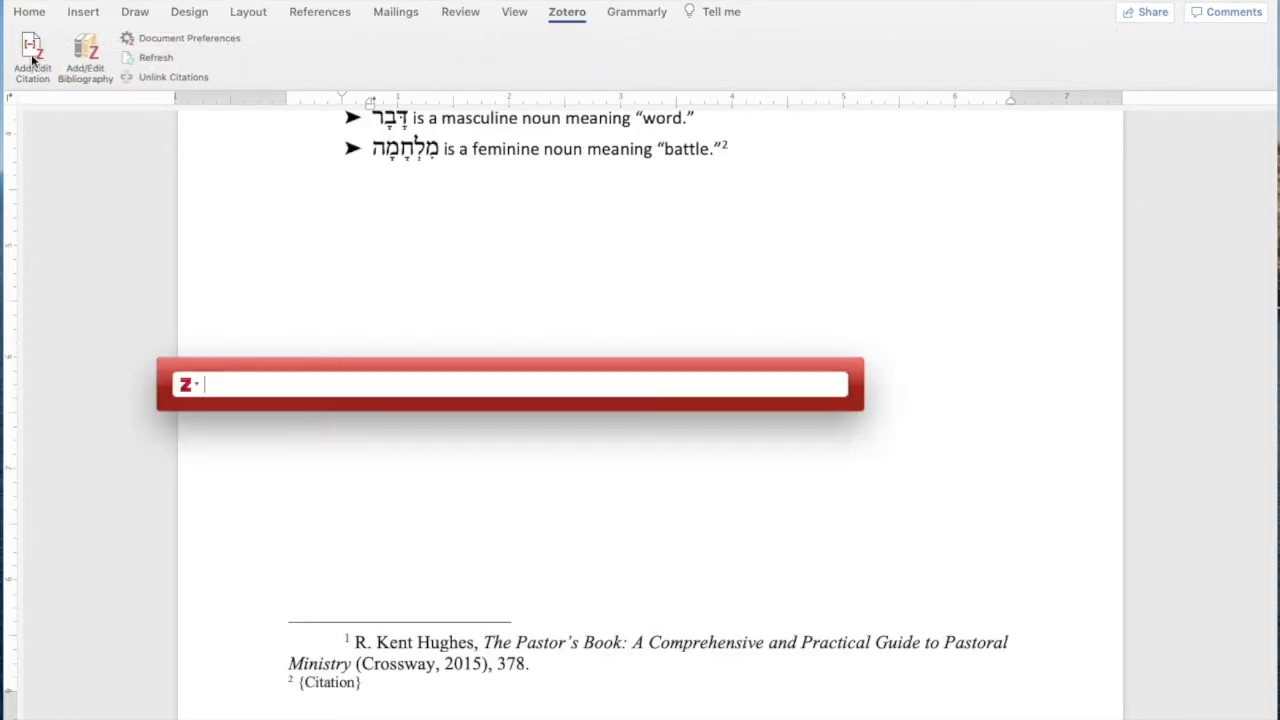
{"action": "type", "text": "futado"}
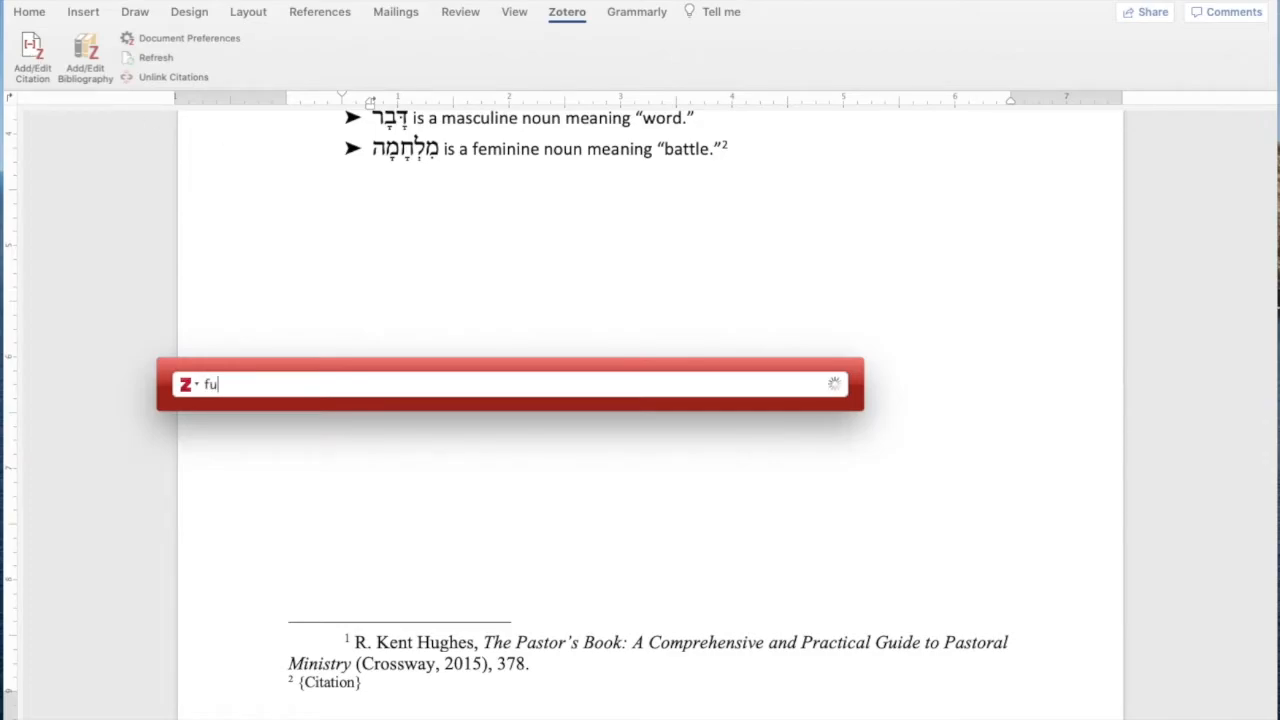
{"action": "key", "text": "BackSpace"}
{"action": "key", "text": "BackSpace"}
{"action": "key", "text": "BackSpace"}
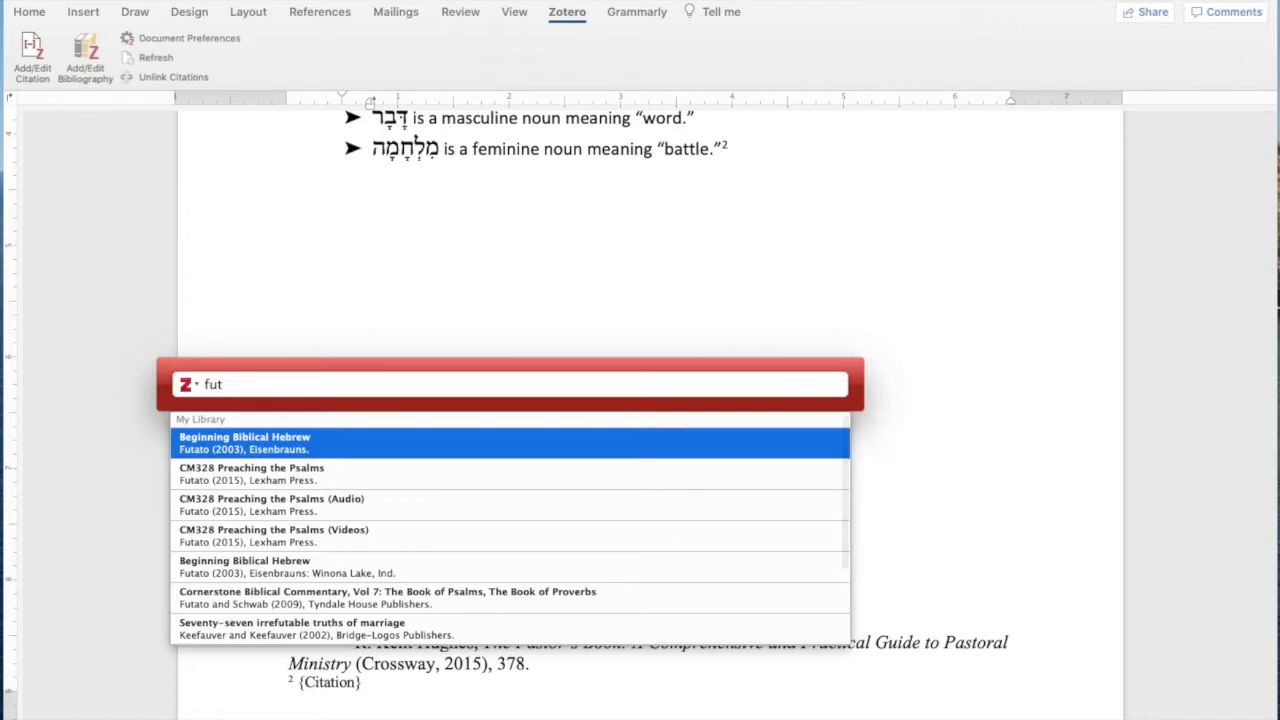
{"action": "left_click", "coordinate": [293, 442]}
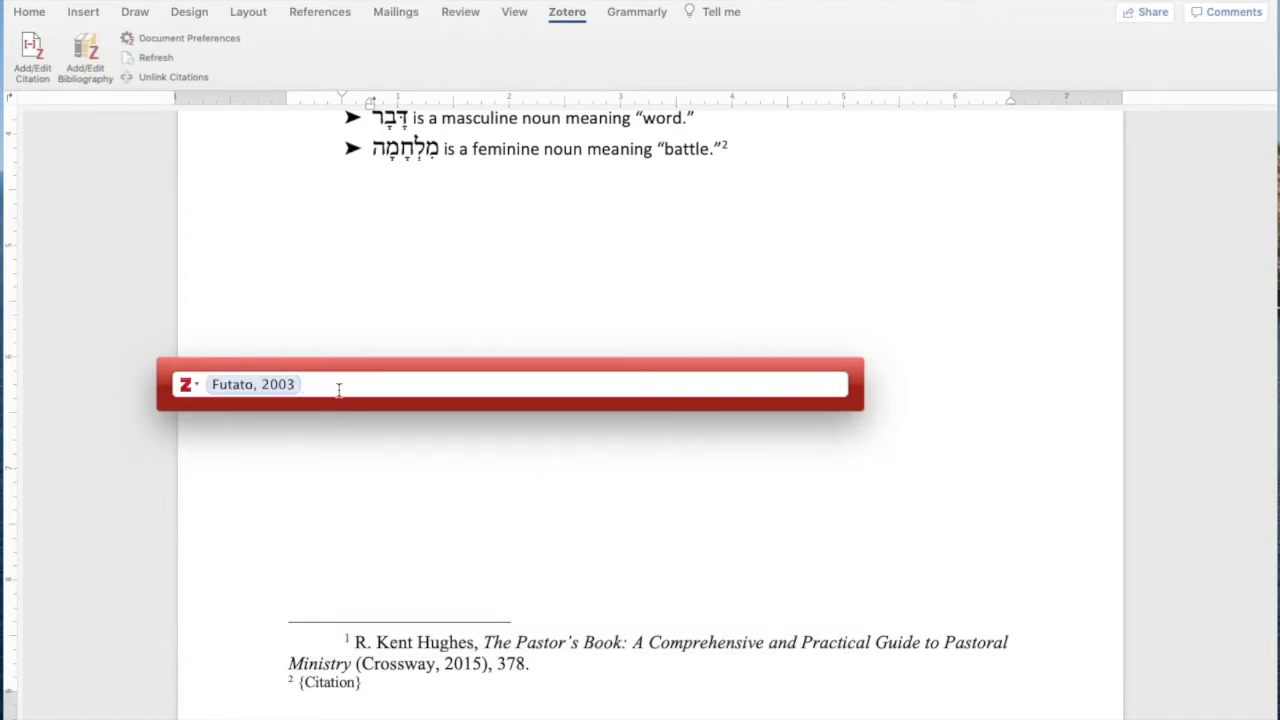
{"action": "key", "text": "Return"}
Set the citation text of footnote 2 to 12 pt
{"action": "left_click_drag", "start_coordinate": [732, 682], "coordinate": [287, 668]}
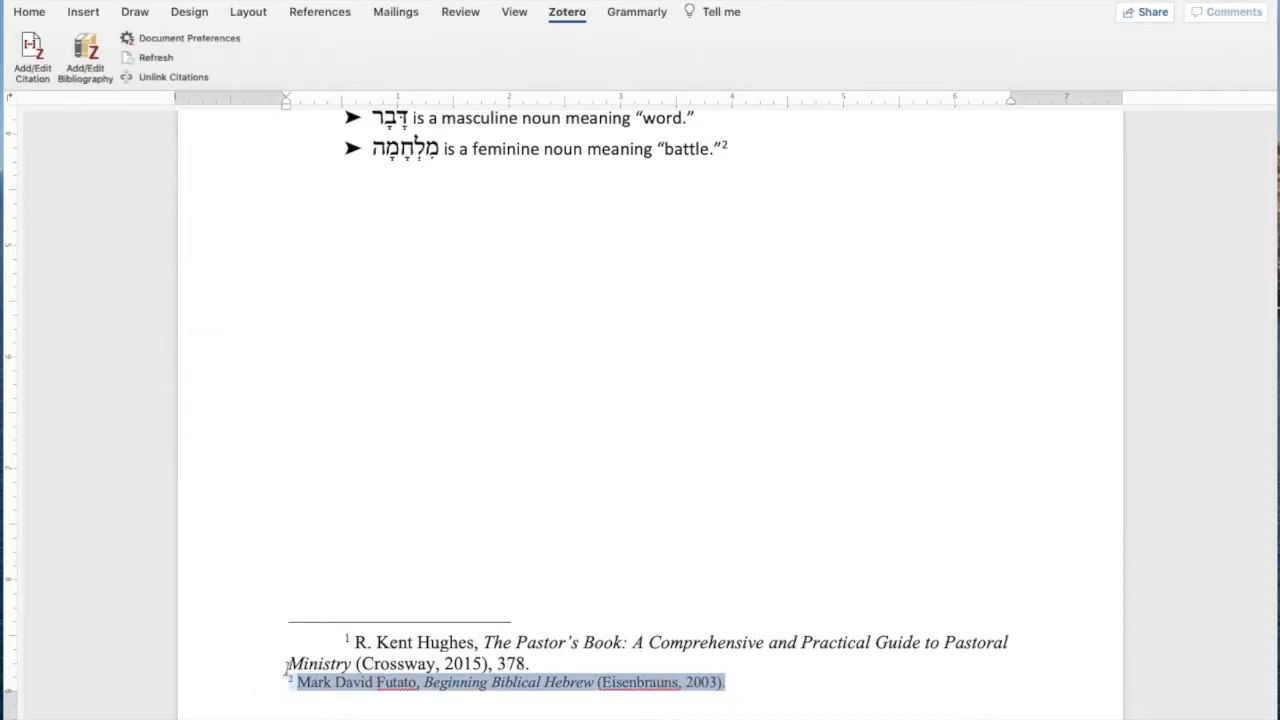
{"action": "left_click", "coordinate": [30, 12]}
{"action": "left_click_drag", "start_coordinate": [198, 45], "coordinate": [197, 48]}
{"action": "left_click", "coordinate": [241, 47]}
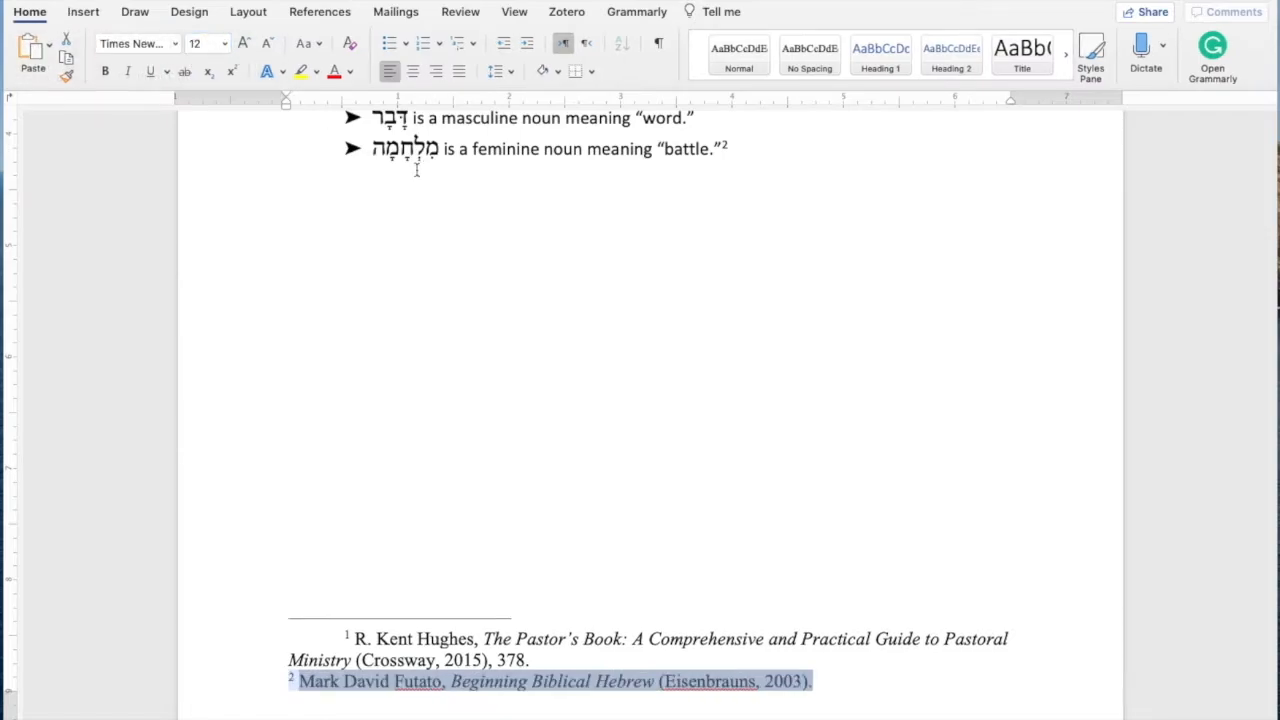
Replace the closing period of footnote 2 with a comma, check the page in the source book, and add "18."
{"action": "left_click", "coordinate": [820, 684]}
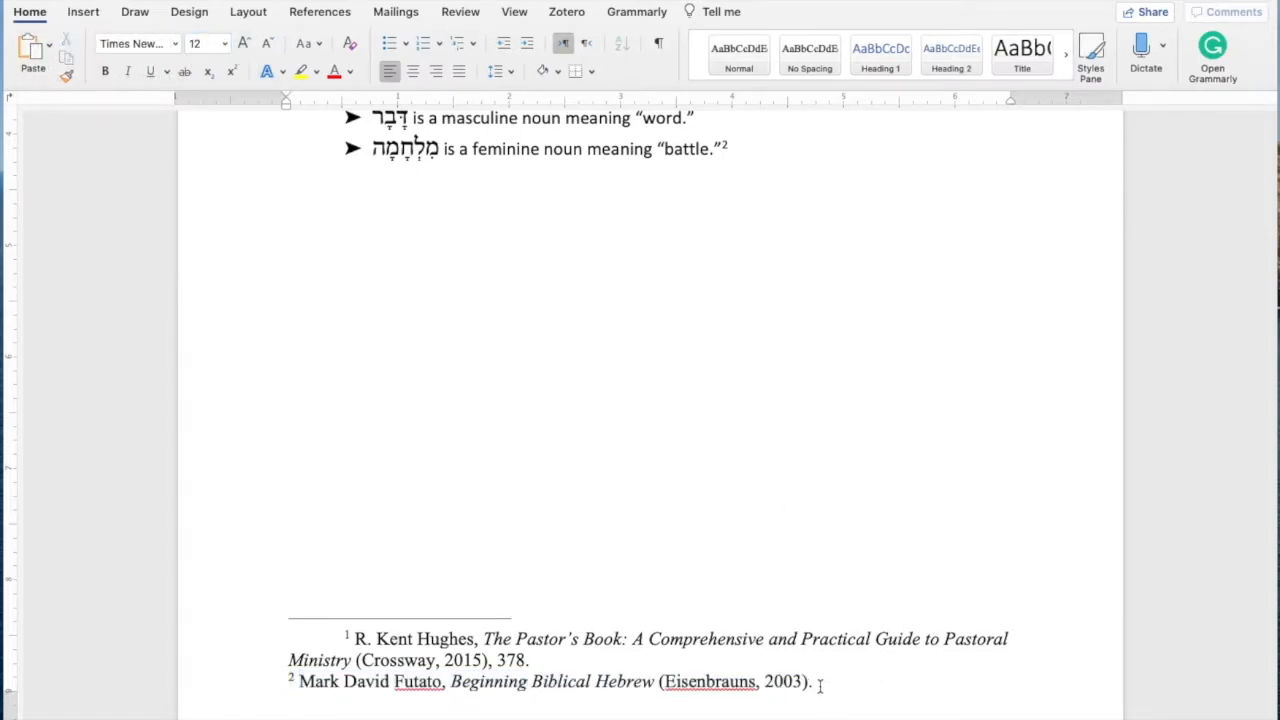
{"action": "triple_click", "coordinate": [811, 685]}
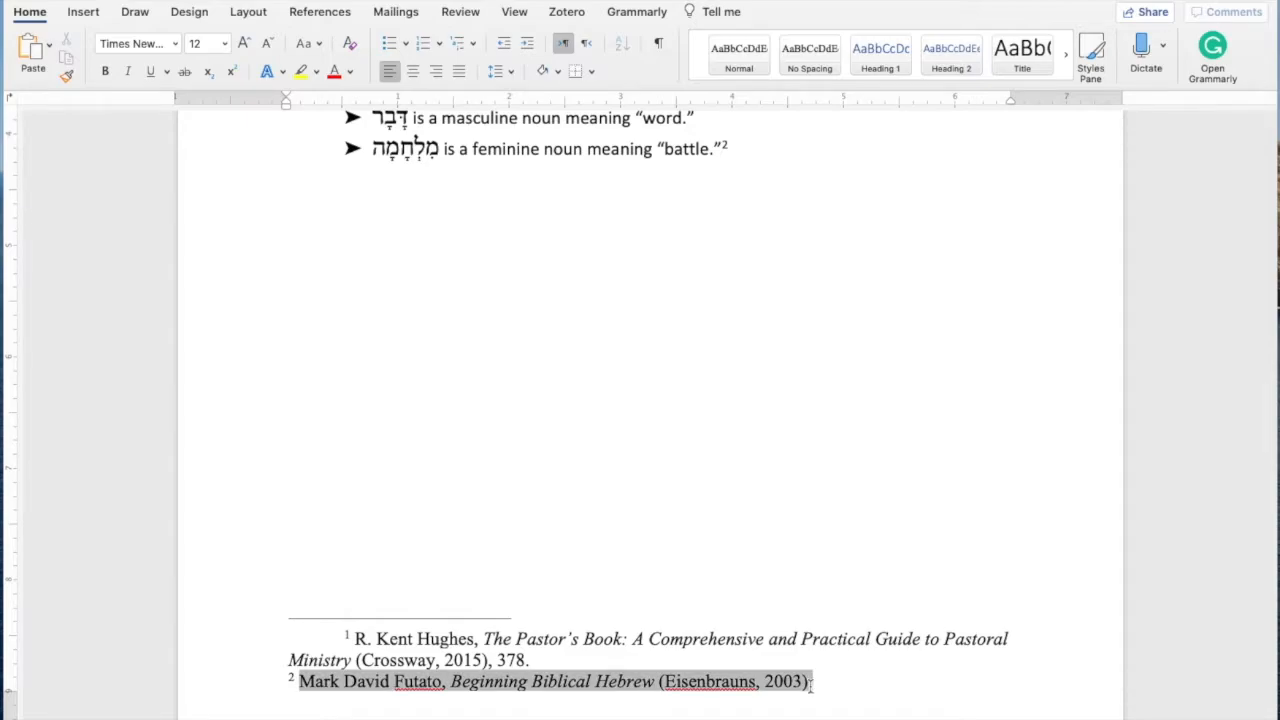
{"action": "left_click", "coordinate": [968, 677]}
{"action": "triple_click", "coordinate": [970, 677]}
{"action": "key", "text": "super+Tab"}
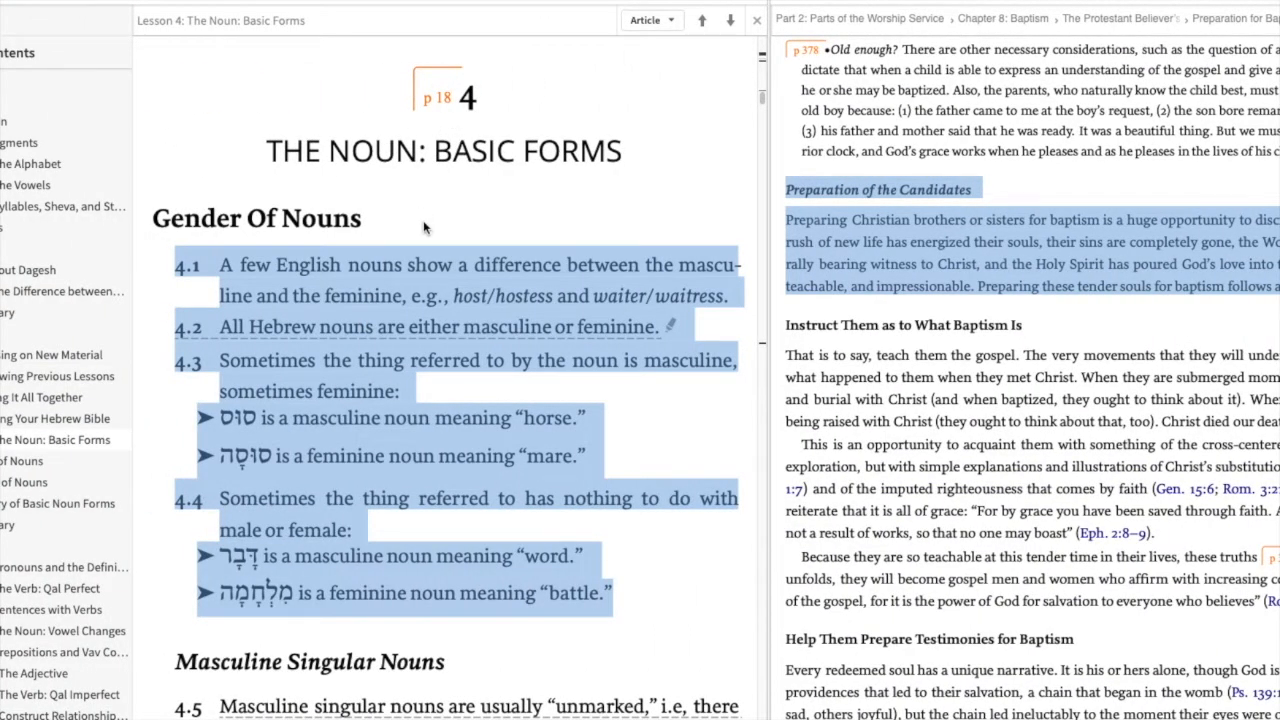
{"action": "key", "text": "super+Tab"}
{"action": "left_click", "coordinate": [820, 681]}
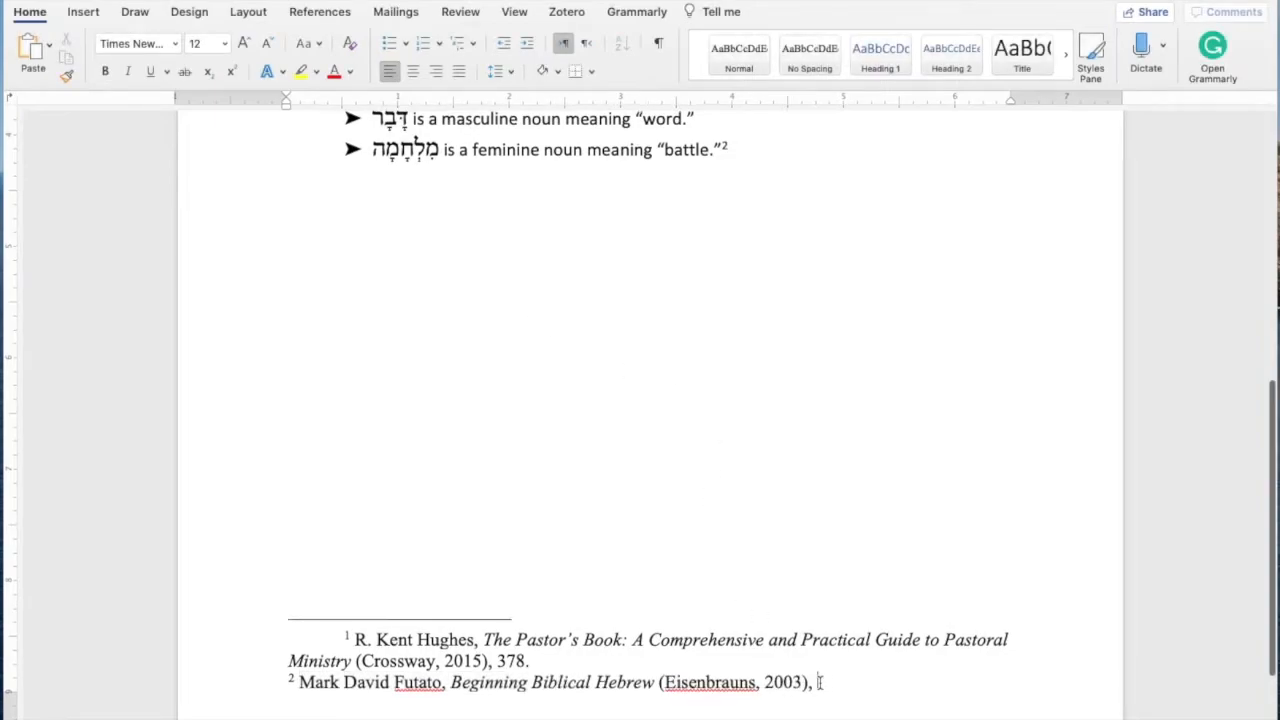
{"action": "triple_click", "coordinate": [820, 681]}
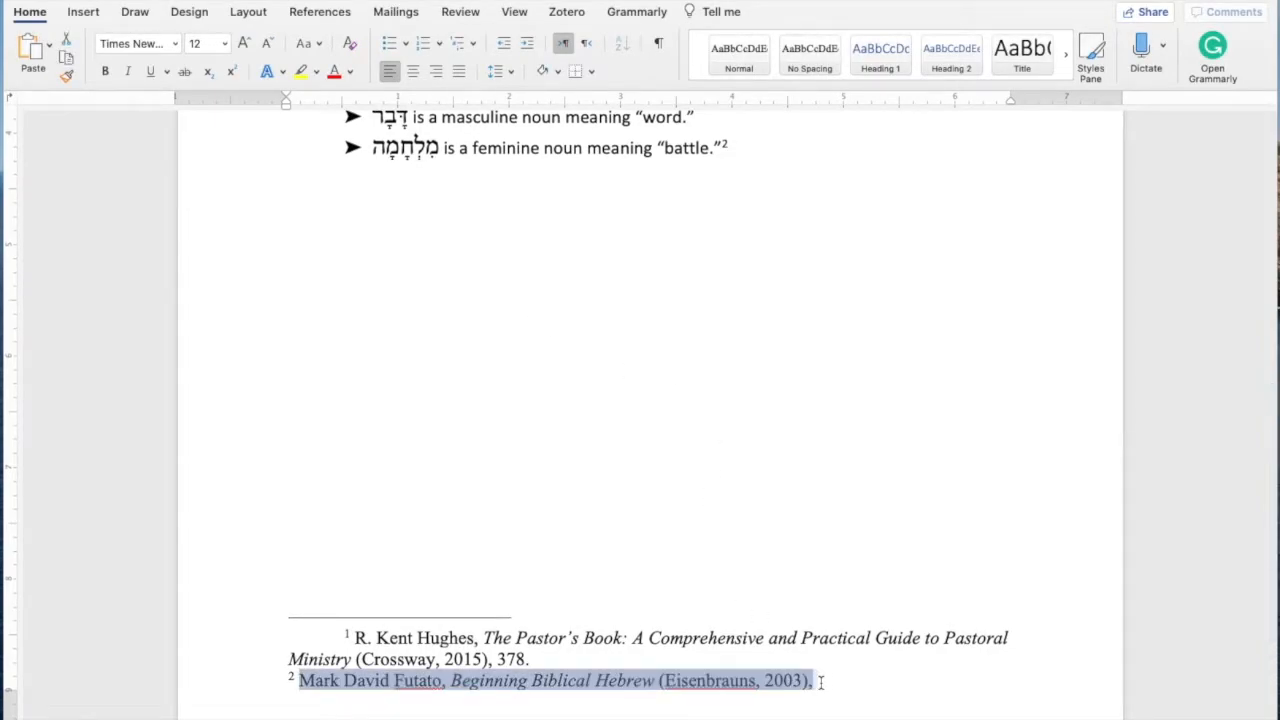
{"action": "key", "text": "super+x"}
{"action": "key", "text": "super+v"}
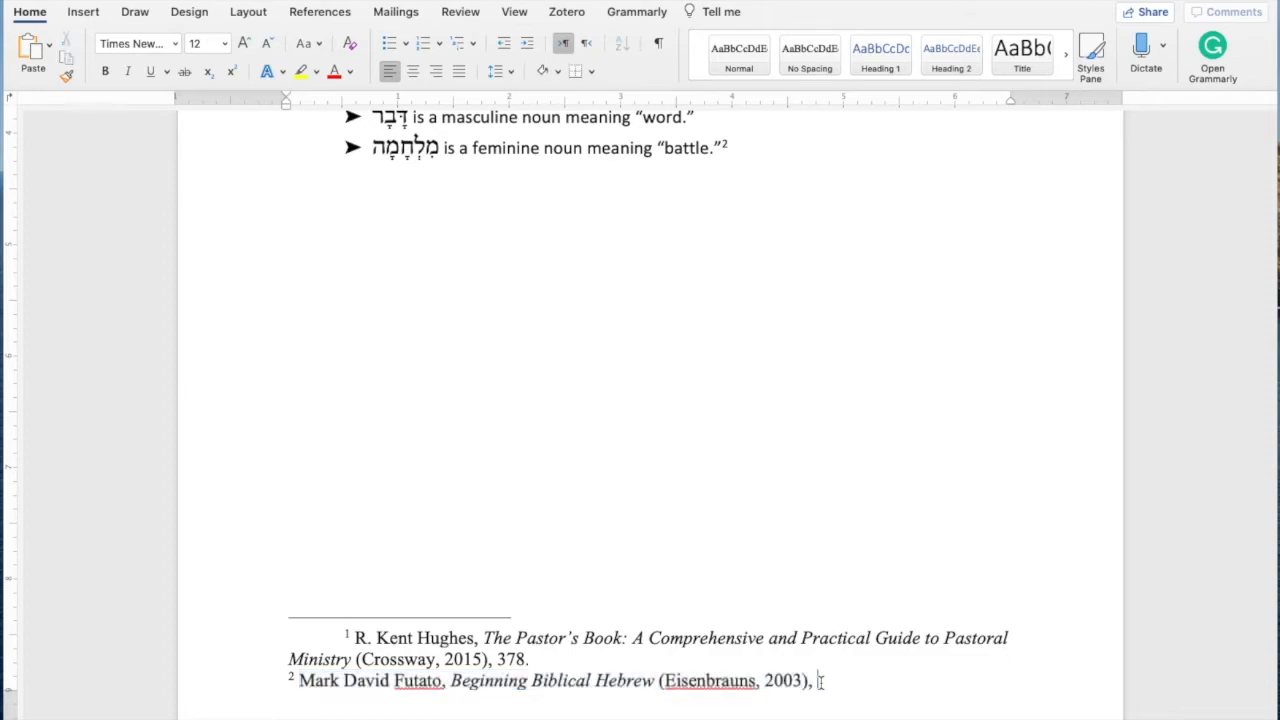
{"action": "type", "text": "18."}
Indent the first line of footnote 2 by half an inch to match footnote 1
{"action": "key", "text": "Home"}
{"action": "key", "text": "Tab"}
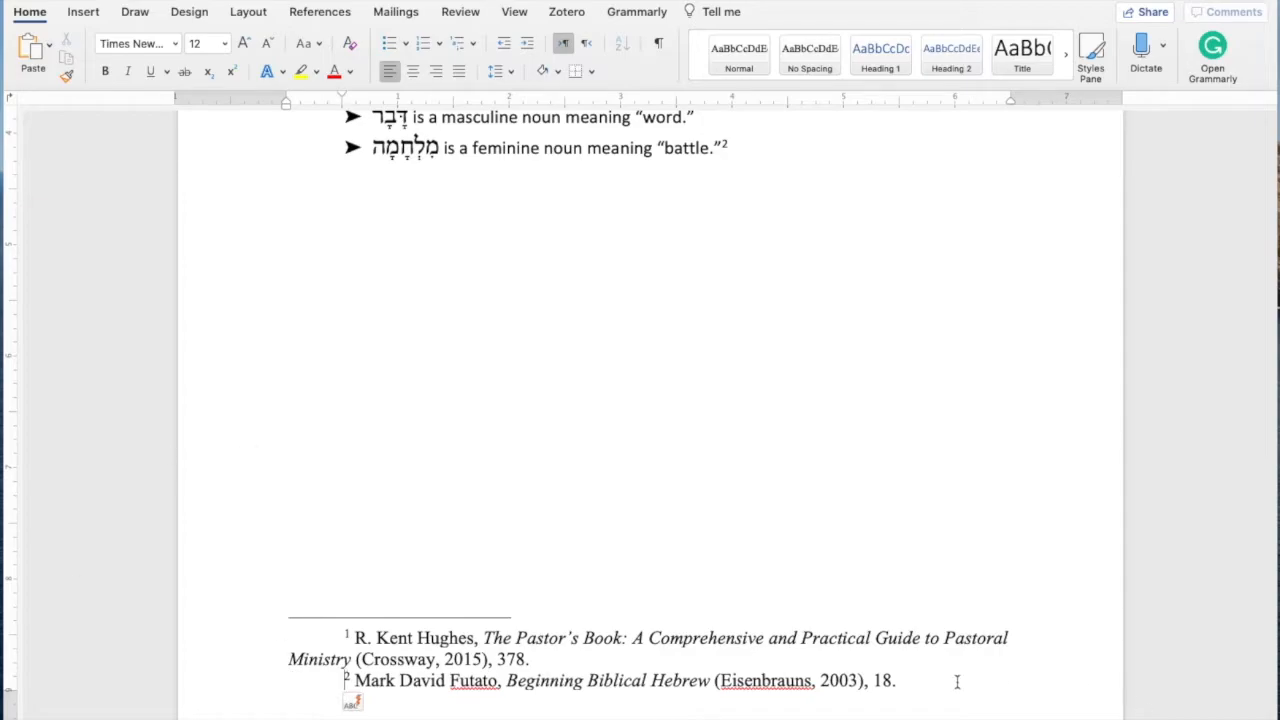
{"action": "scroll", "coordinate": [957, 675], "scroll_direction": "down", "scroll_amount": 2}
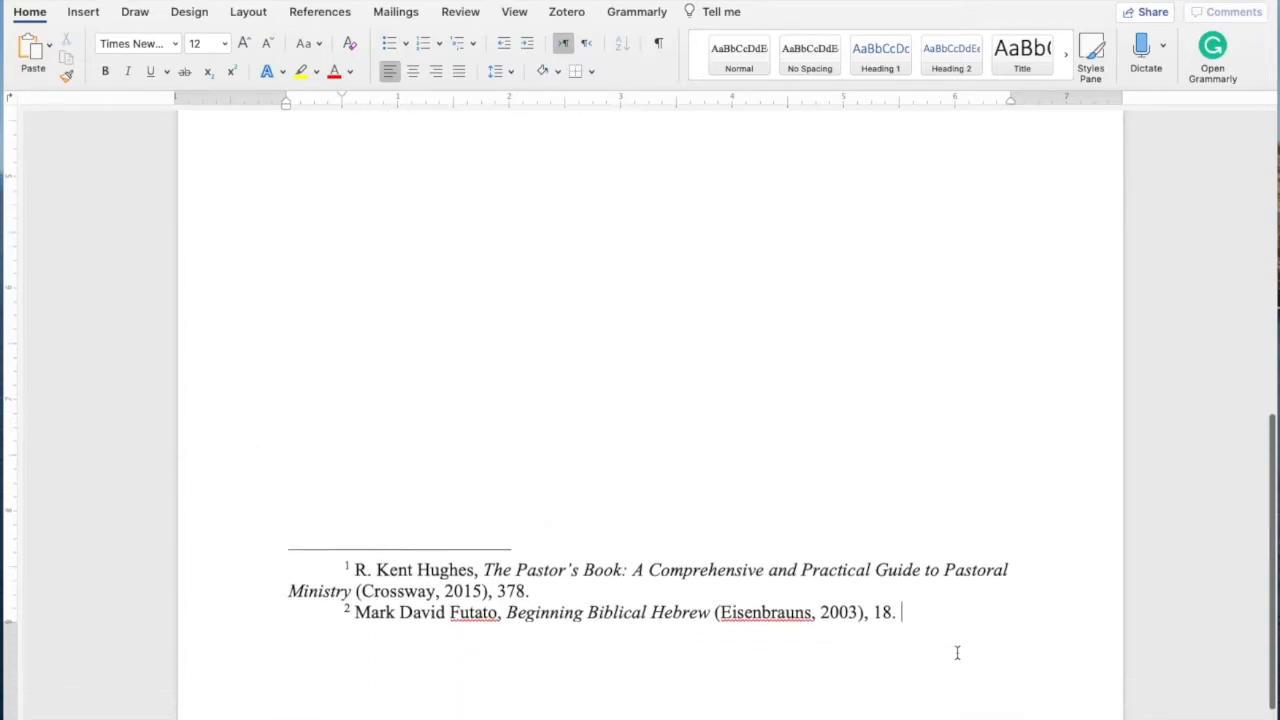
Insert a page break on the empty line below the final bullet and add the title "Bibliography" on the new page
{"action": "scroll", "coordinate": [934, 560], "scroll_direction": "up", "scroll_amount": 5}
{"action": "left_click", "coordinate": [914, 487]}
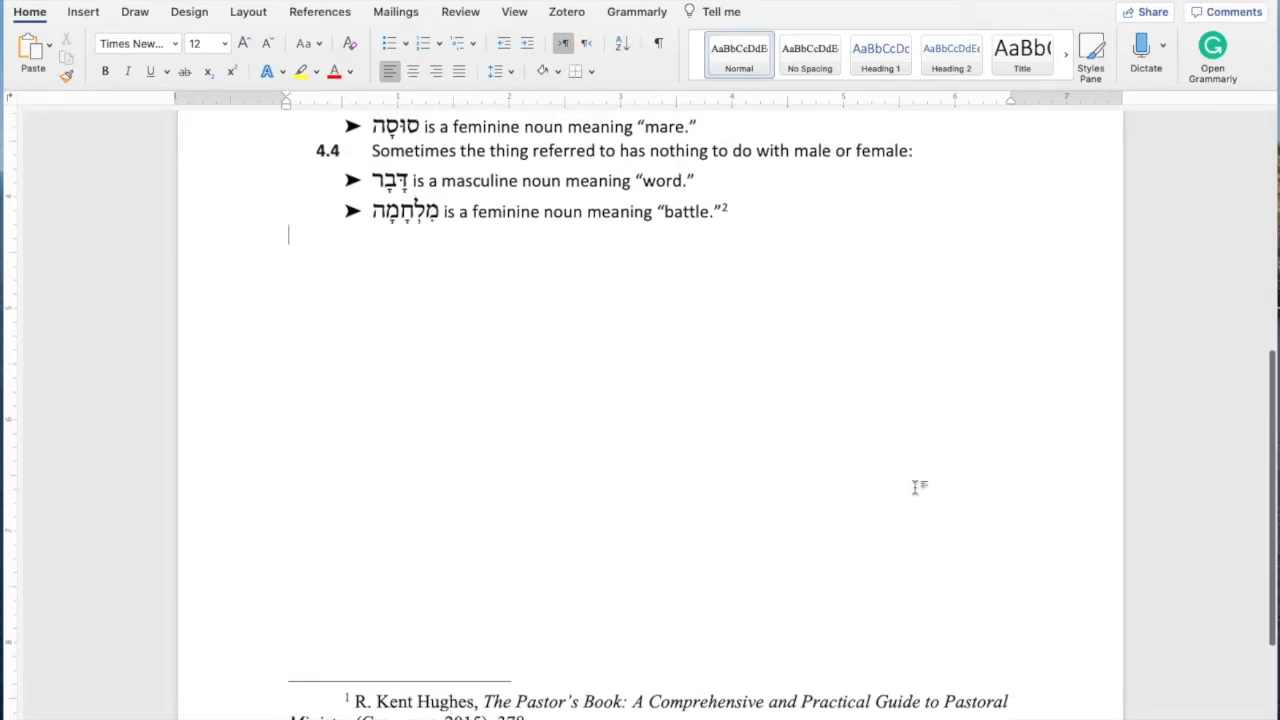
{"action": "key", "text": "super+Return"}
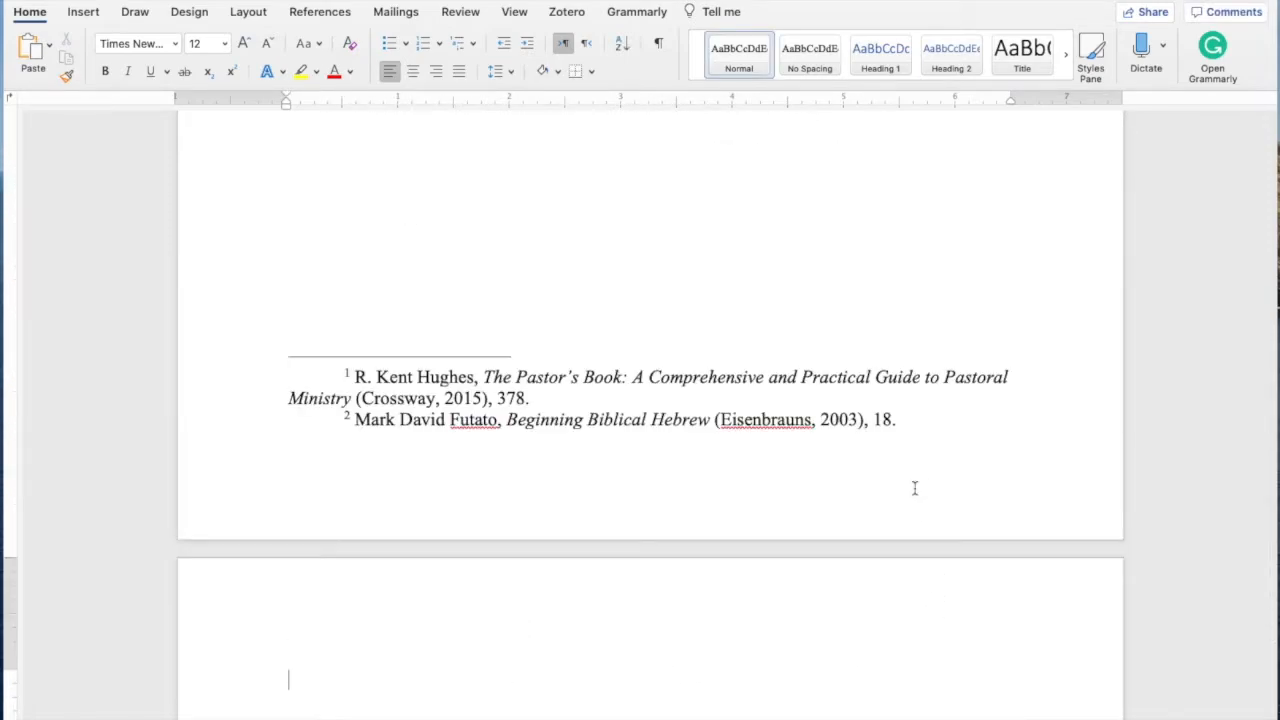
{"action": "type", "text": "Bibliography"}
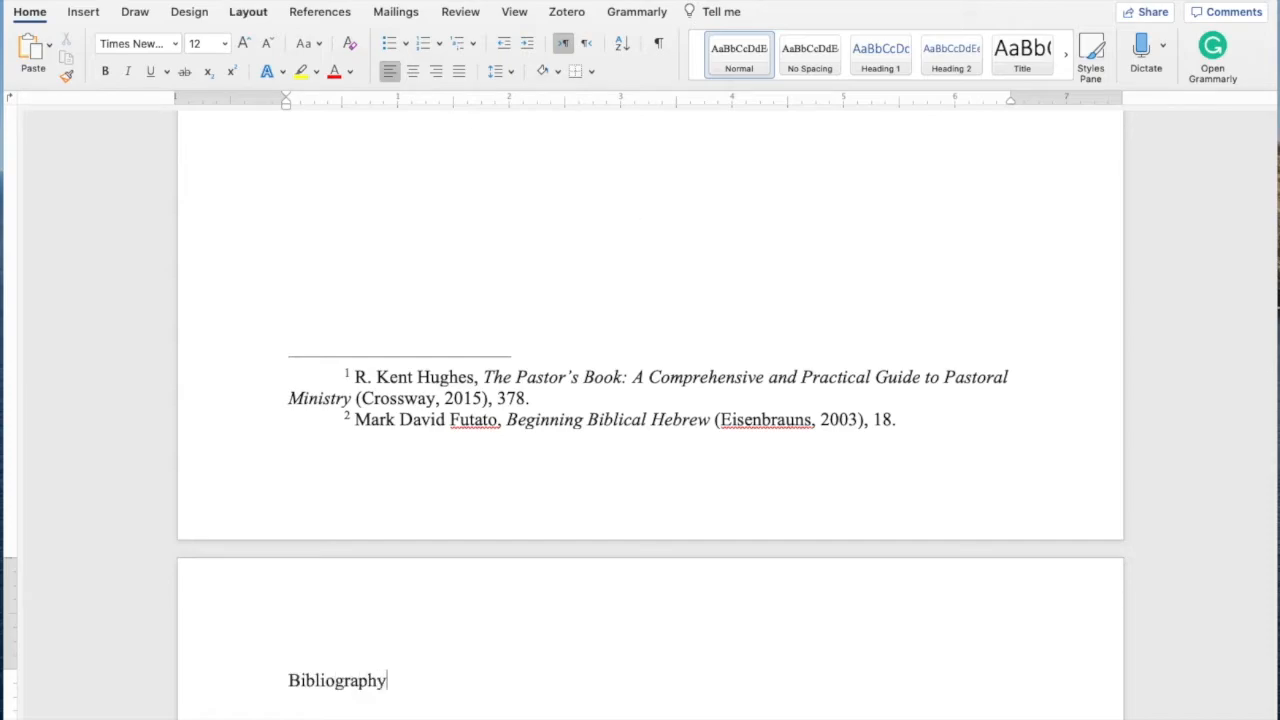
Underline and center the "Bibliography" title, and start a left-aligned line without underline below it
{"action": "key", "text": "shift+super+Left"}
{"action": "key", "text": "super+u"}
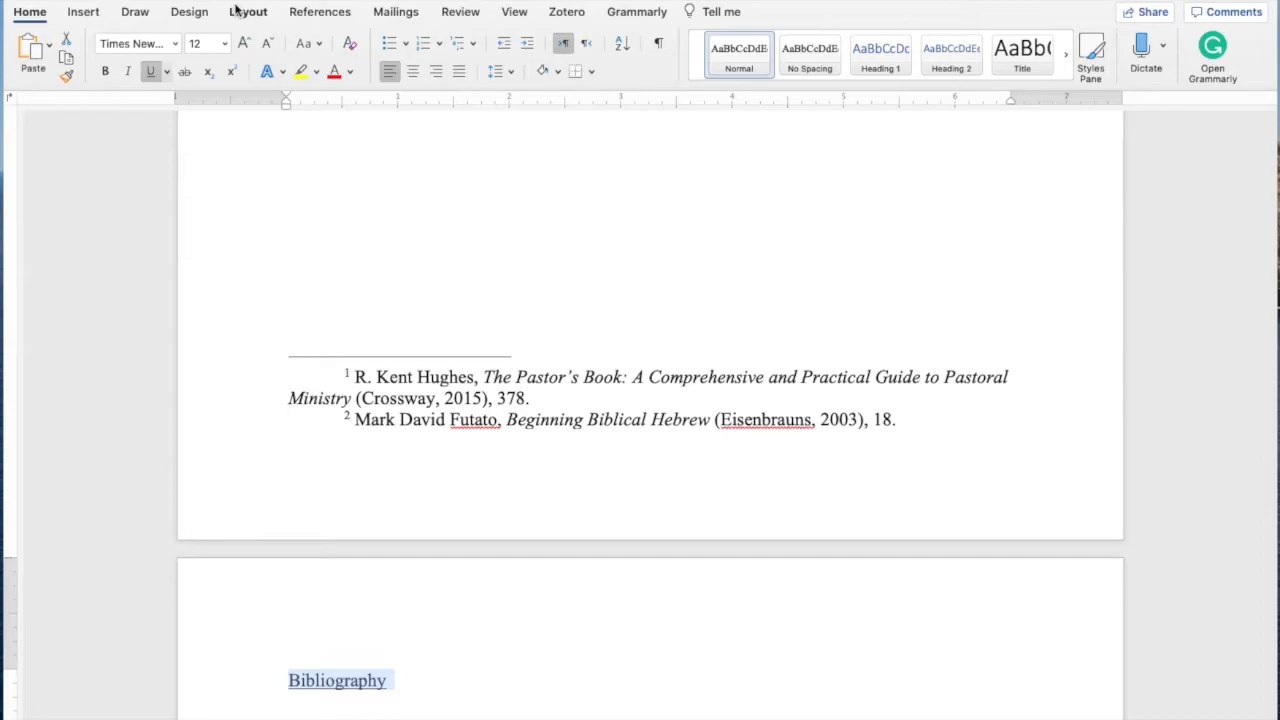
{"action": "left_click", "coordinate": [412, 71]}
{"action": "left_click", "coordinate": [774, 682]}
{"action": "key", "text": "Return"}
{"action": "left_click", "coordinate": [389, 71]}
{"action": "left_click", "coordinate": [150, 74]}
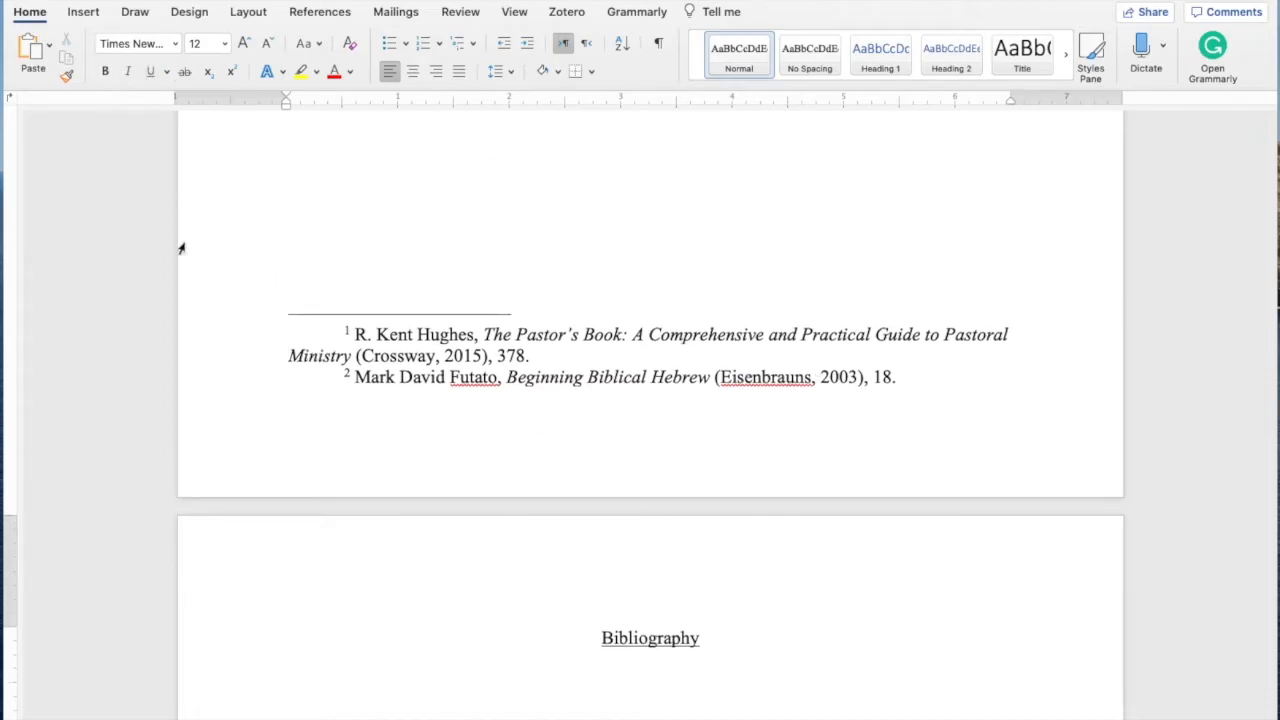
Insert the Zotero bibliography below the title and separate its two entries with a blank line
{"action": "left_click", "coordinate": [567, 14]}
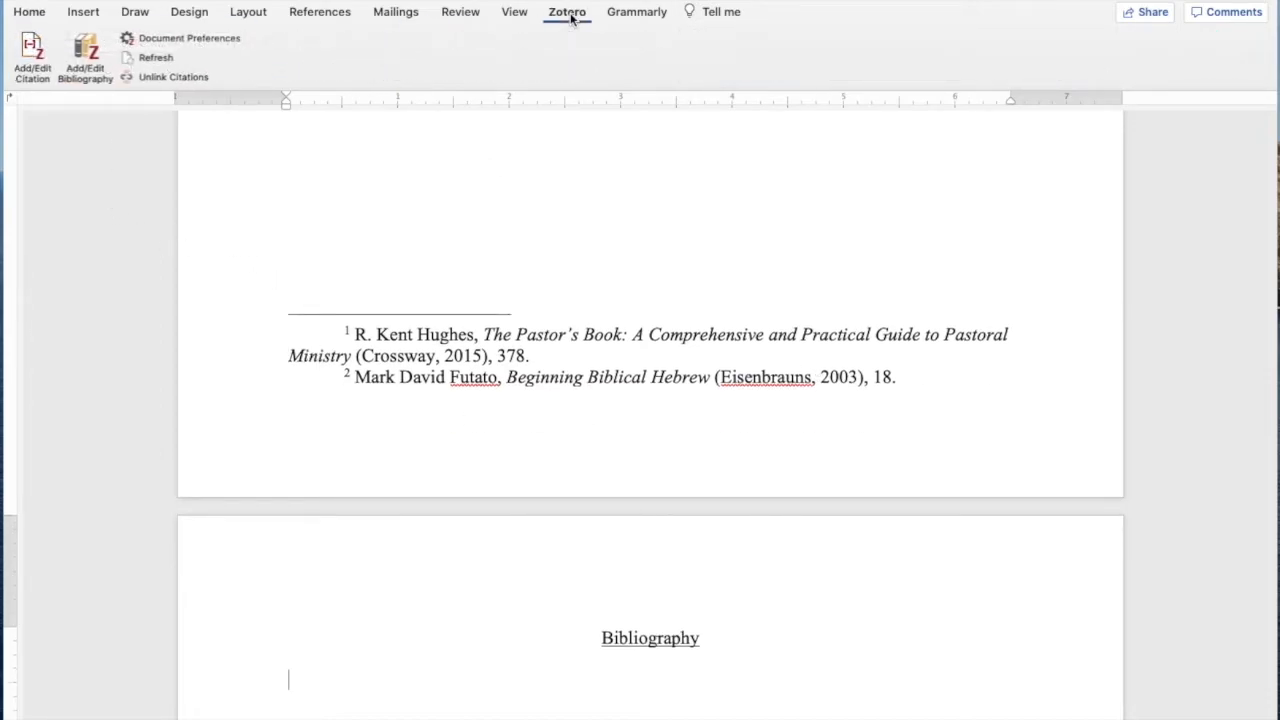
{"action": "left_click", "coordinate": [86, 48]}
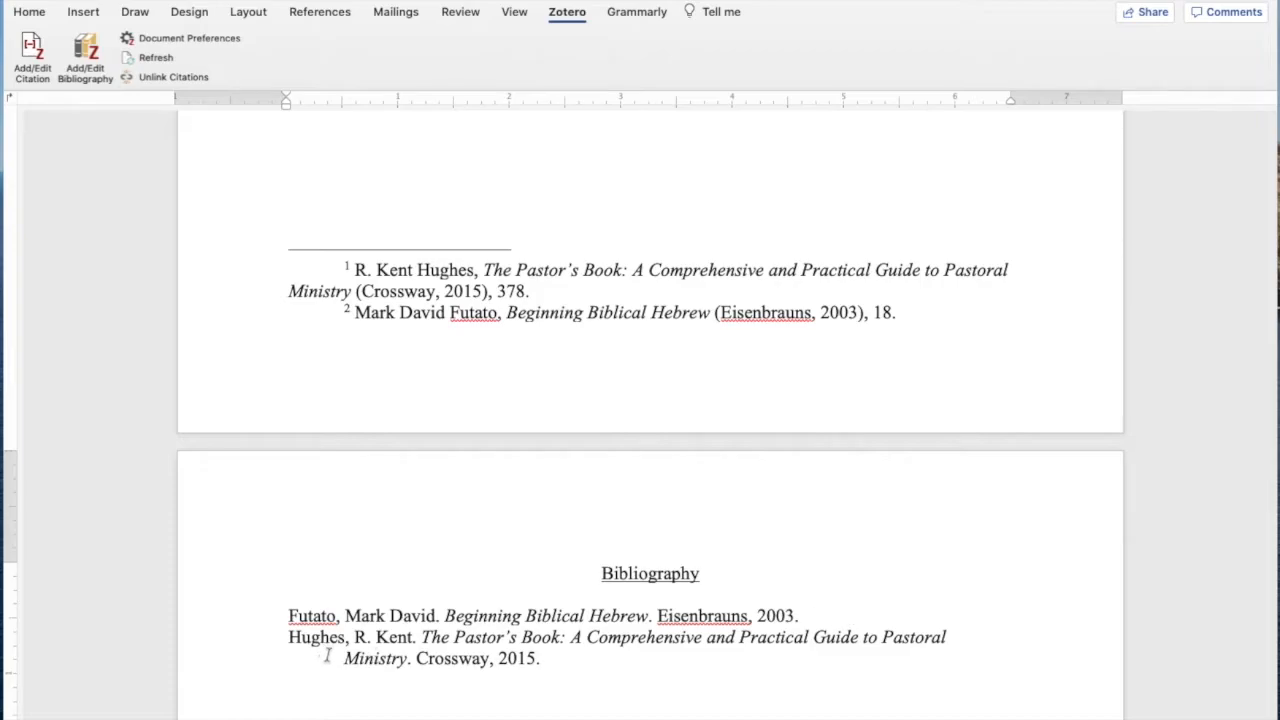
{"action": "key", "text": "shift+Up"}
{"action": "key", "text": "shift+Up"}
{"action": "key", "text": "shift+Up"}
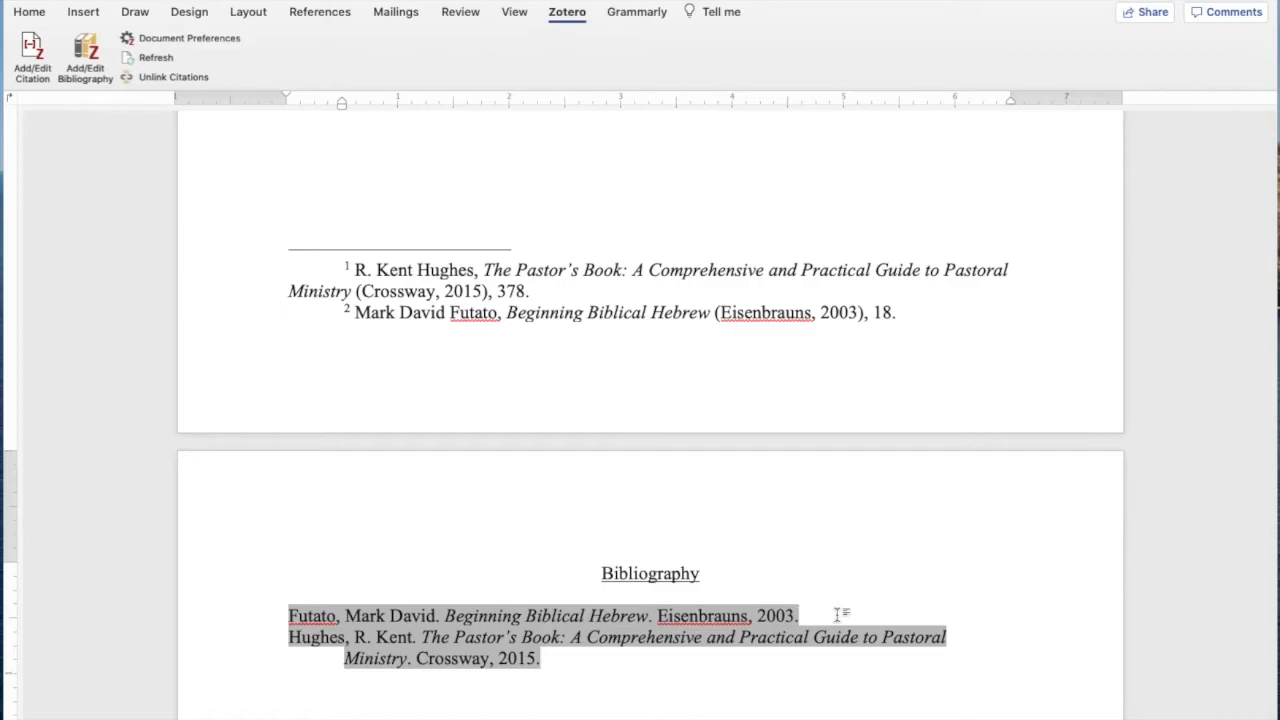
{"action": "left_click", "coordinate": [837, 615]}
{"action": "key", "text": "Return"}
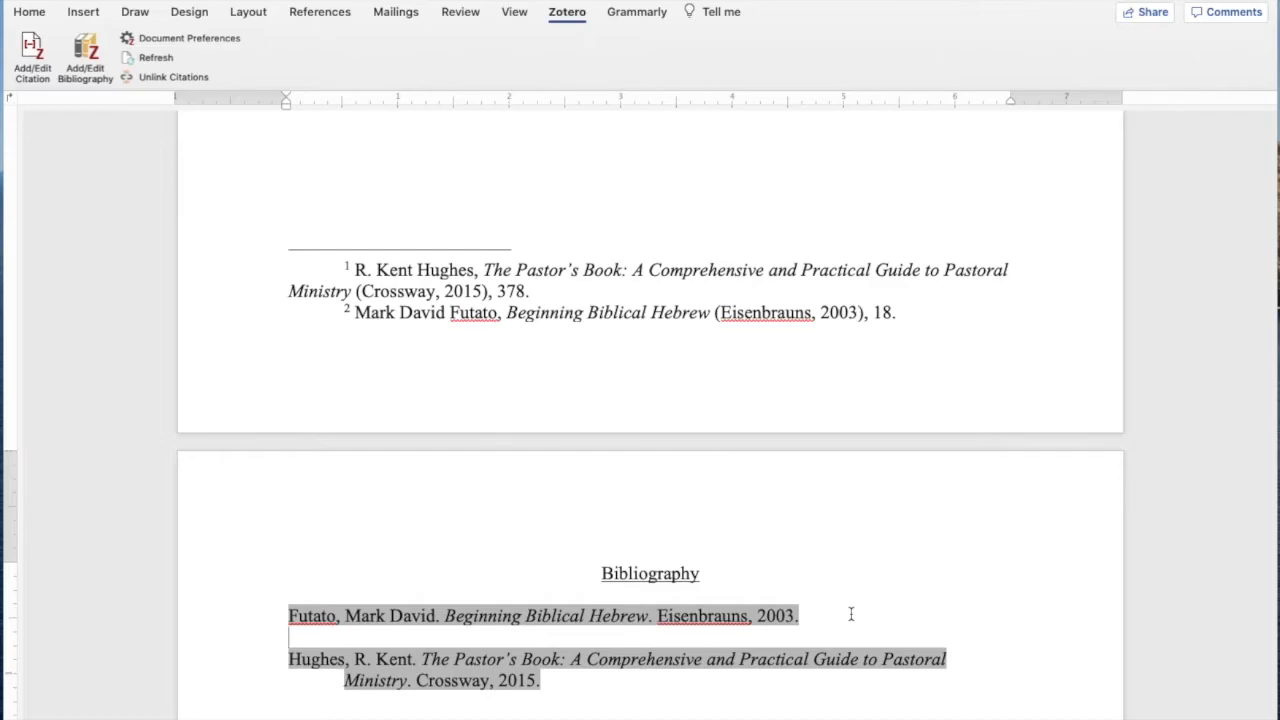
{"action": "scroll", "coordinate": [664, 680], "scroll_direction": "down", "scroll_amount": 2}
{"action": "left_click", "coordinate": [674, 643]}
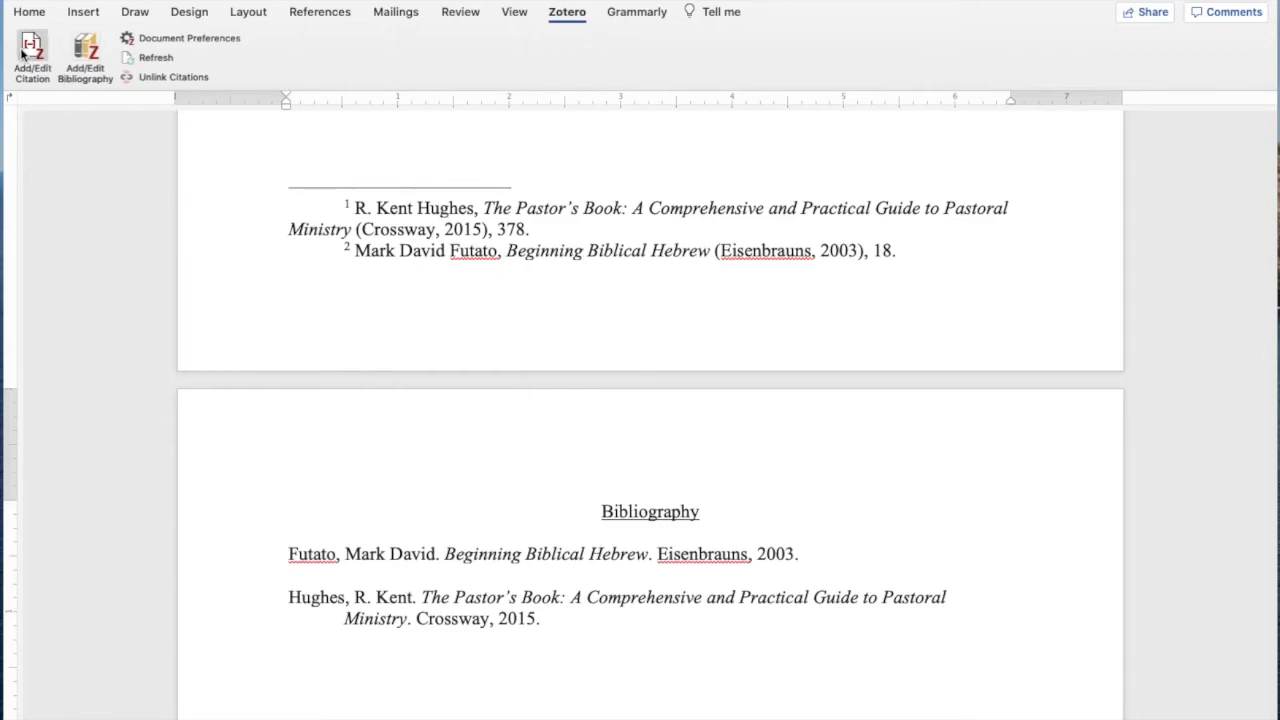
{"action": "left_click", "coordinate": [243, 252]}
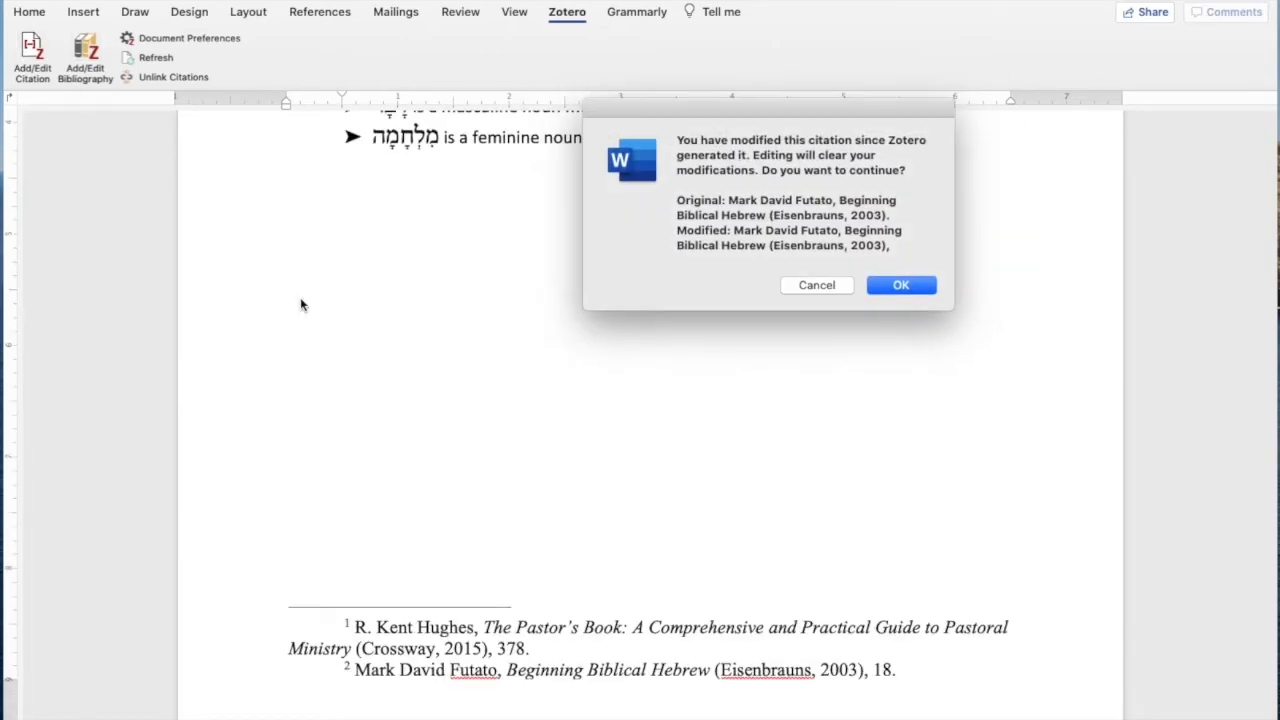
{"action": "left_click", "coordinate": [818, 285]}
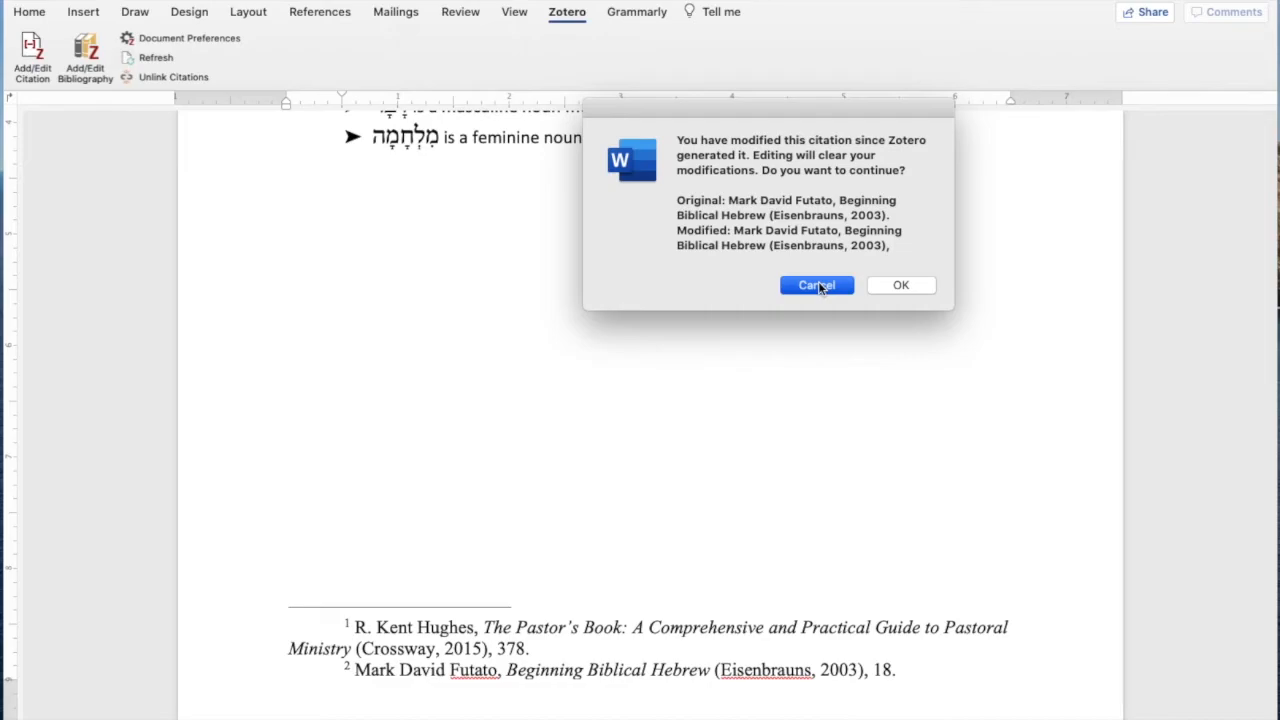
{"action": "left_click", "coordinate": [650, 262]}
Review the quoted passages, the text of footnote 1 and the bibliography page
{"action": "scroll", "coordinate": [650, 262], "scroll_direction": "up", "scroll_amount": 5}
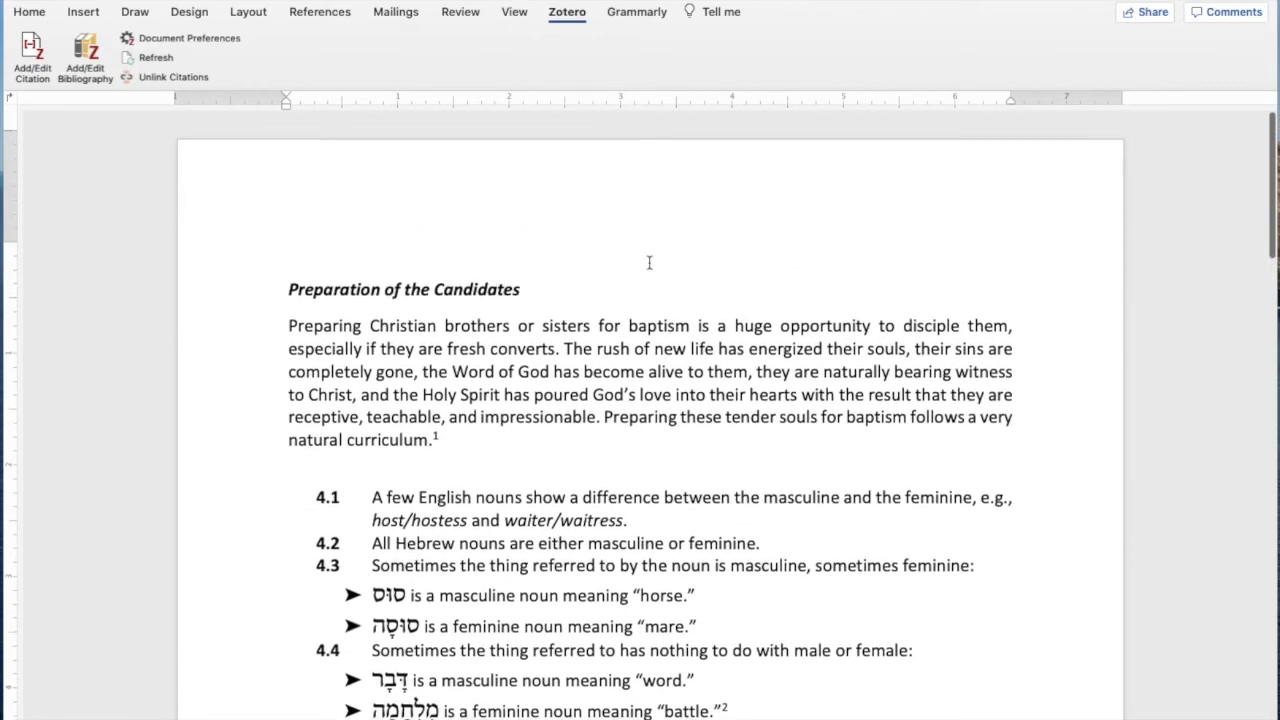
{"action": "left_click", "coordinate": [803, 496]}
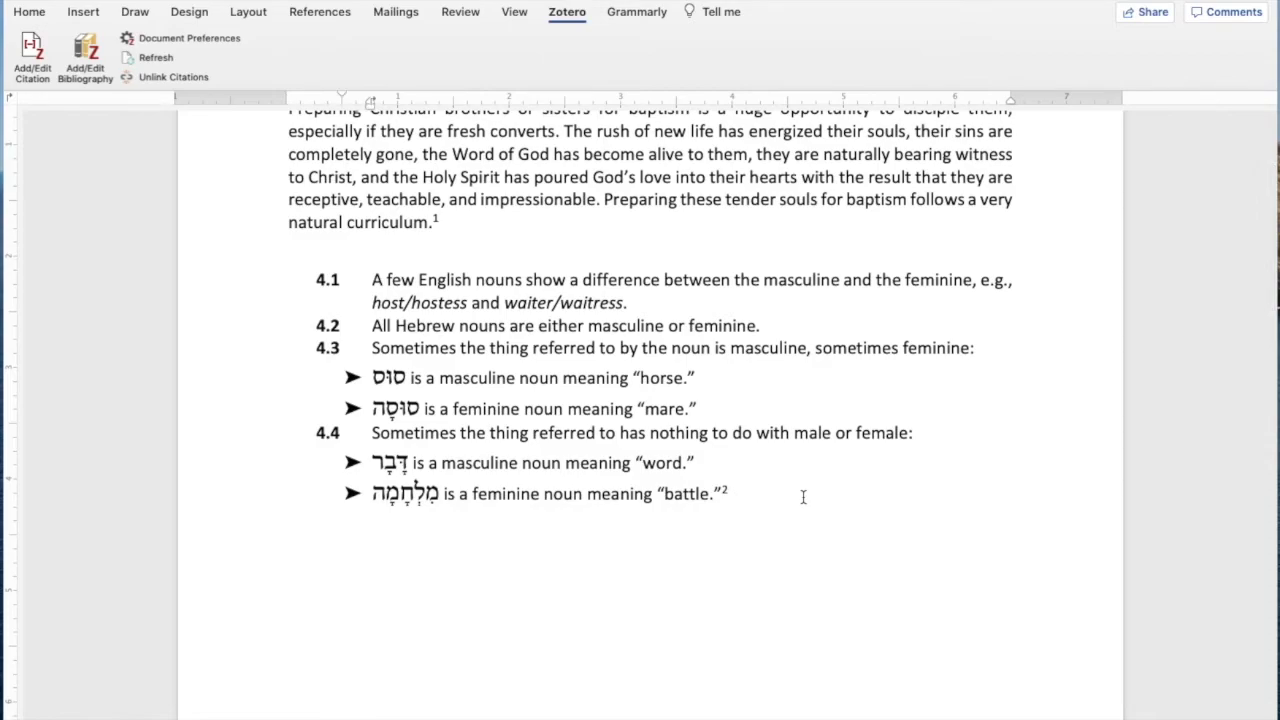
{"action": "scroll", "coordinate": [803, 496], "scroll_direction": "down", "scroll_amount": 15}
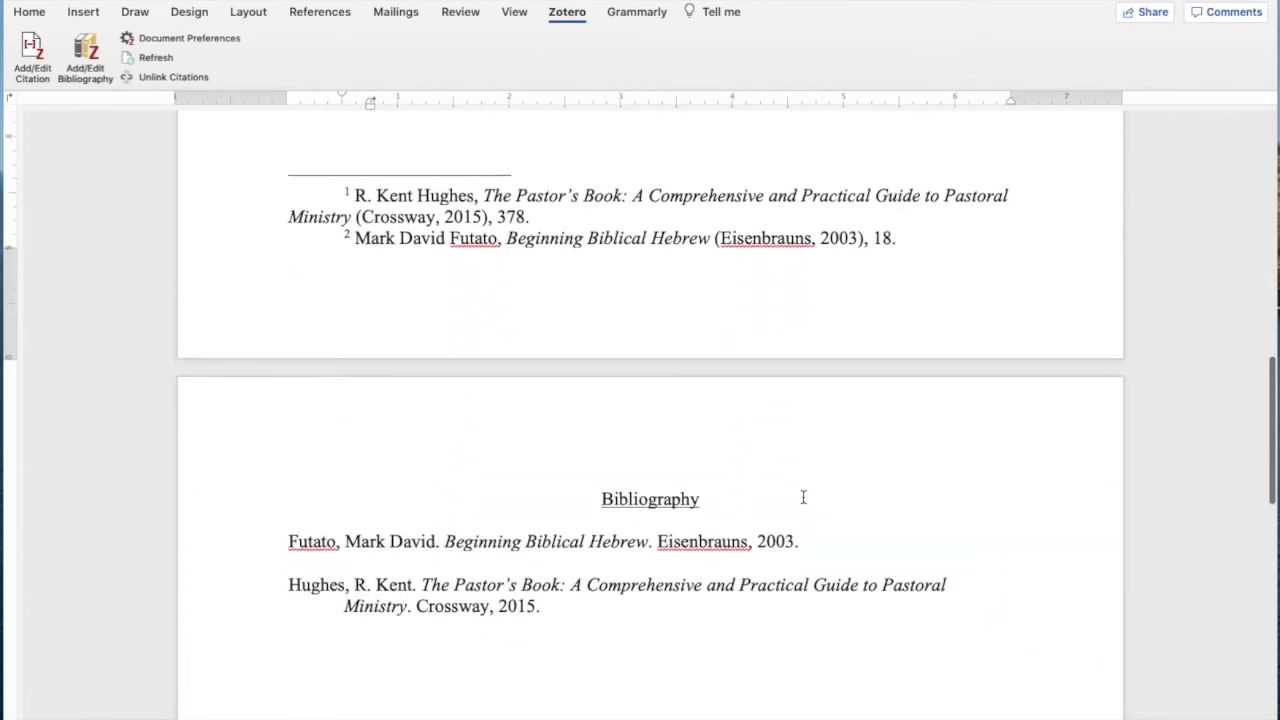
{"action": "scroll", "coordinate": [803, 496], "scroll_direction": "up", "scroll_amount": 3}
{"action": "left_click_drag", "start_coordinate": [548, 452], "coordinate": [281, 440]}
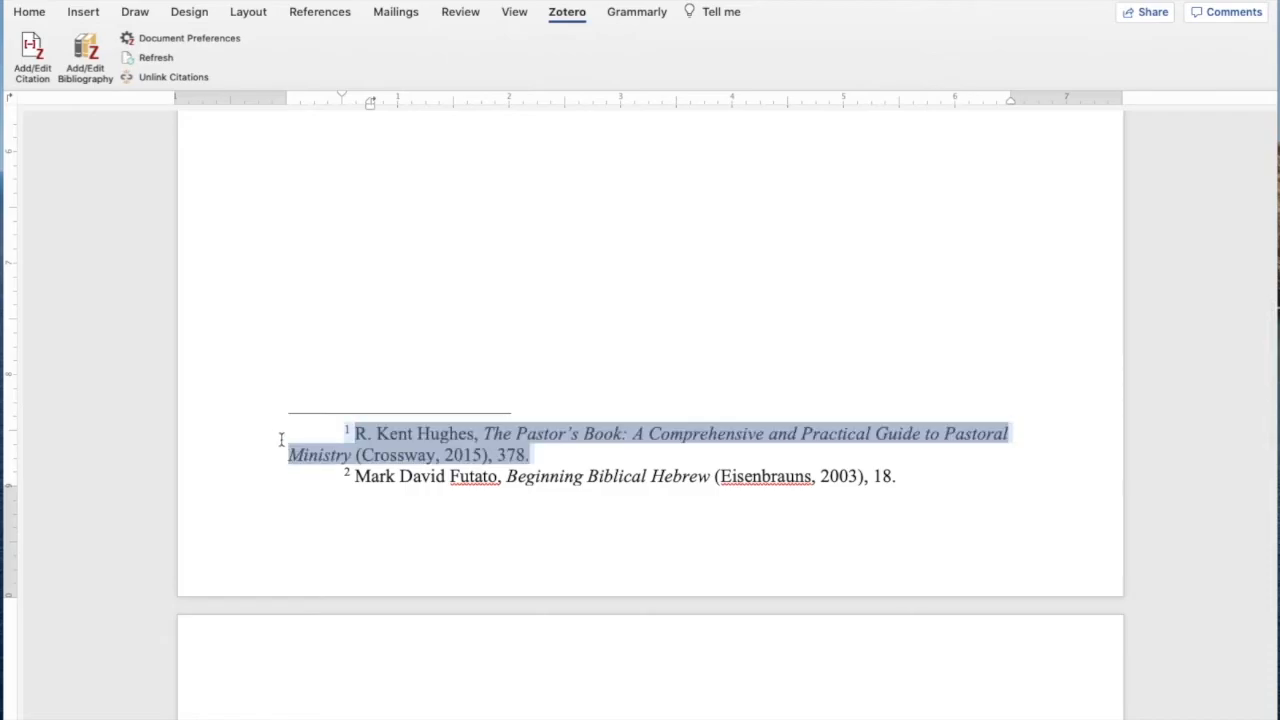
{"action": "left_click", "coordinate": [582, 443]}
{"action": "left_click", "coordinate": [617, 168]}
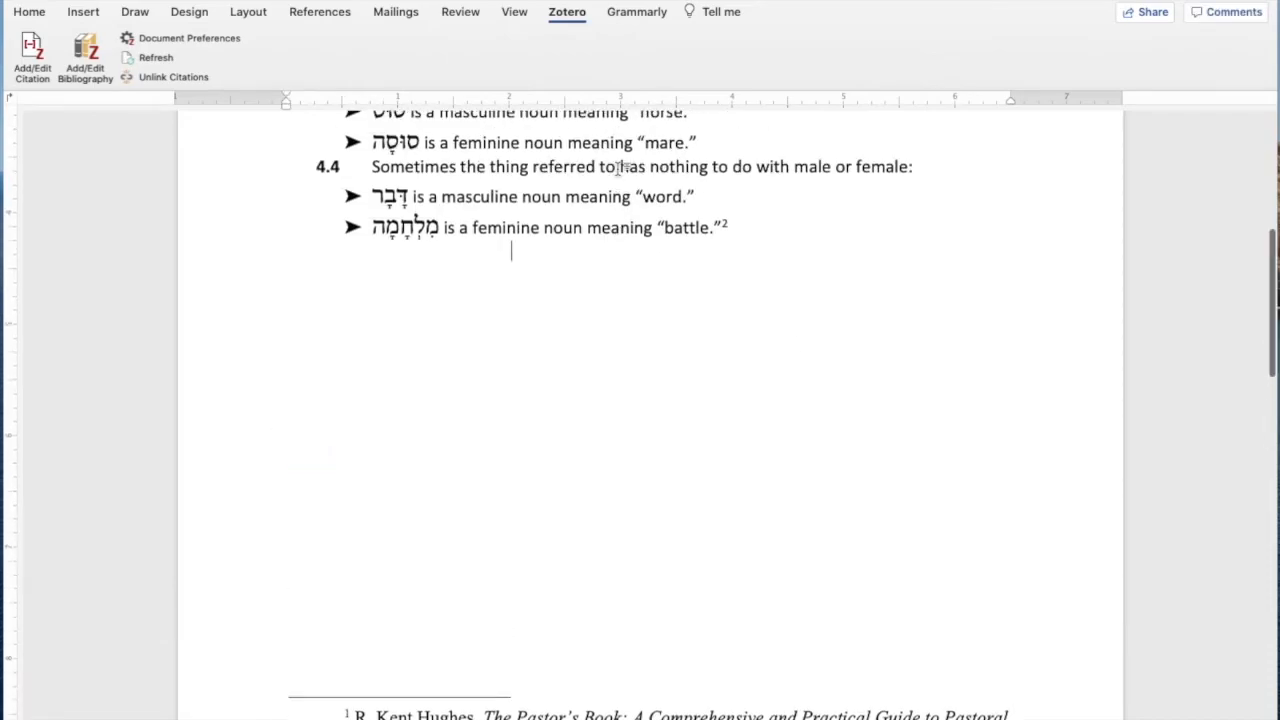
{"action": "scroll", "coordinate": [617, 168], "scroll_direction": "up", "scroll_amount": 3}
{"action": "key", "text": "Down"}
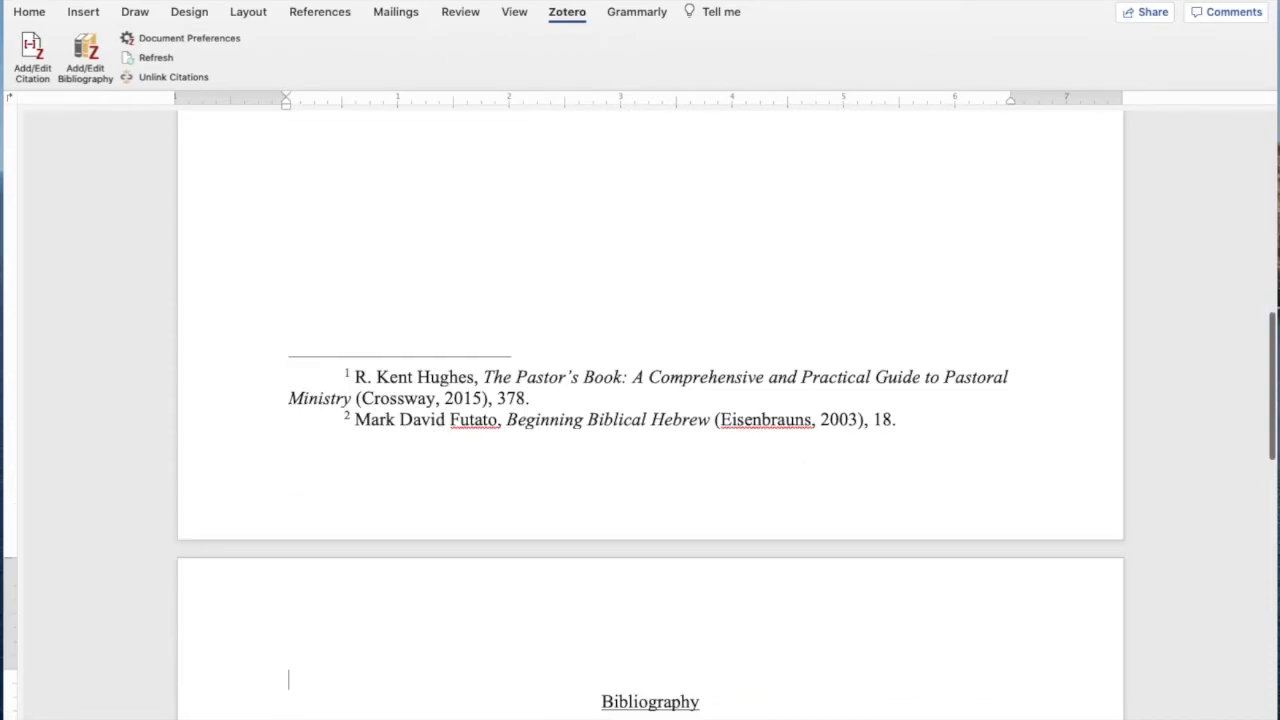
Add the placeholder text "asdfasdfasdfadfasdf" below the final bullet ending in "battle."
{"action": "scroll", "coordinate": [593, 446], "scroll_direction": "up", "scroll_amount": 5}
{"action": "left_click", "coordinate": [765, 217]}
{"action": "key", "text": "Down"}
{"action": "key", "text": "Down"}
{"action": "key", "text": "Down"}
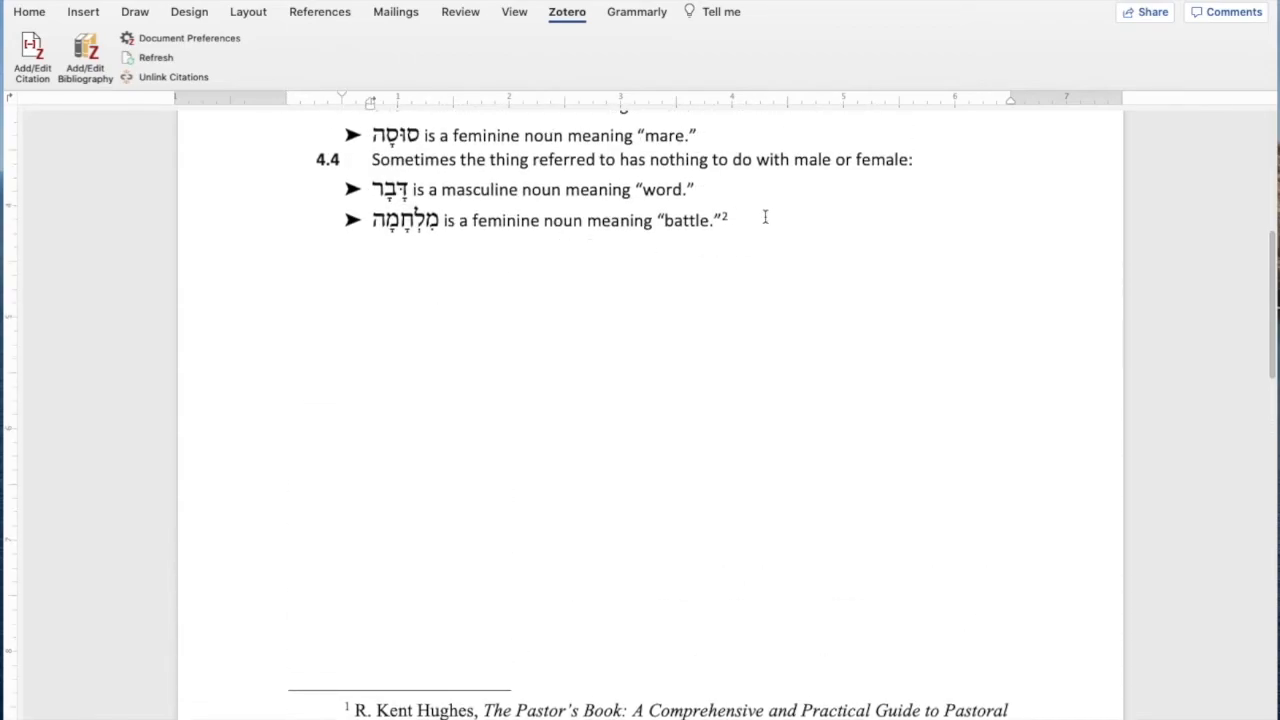
{"action": "key", "text": "Down"}
{"action": "type", "text": "asdfasdfasdfadfasdf"}
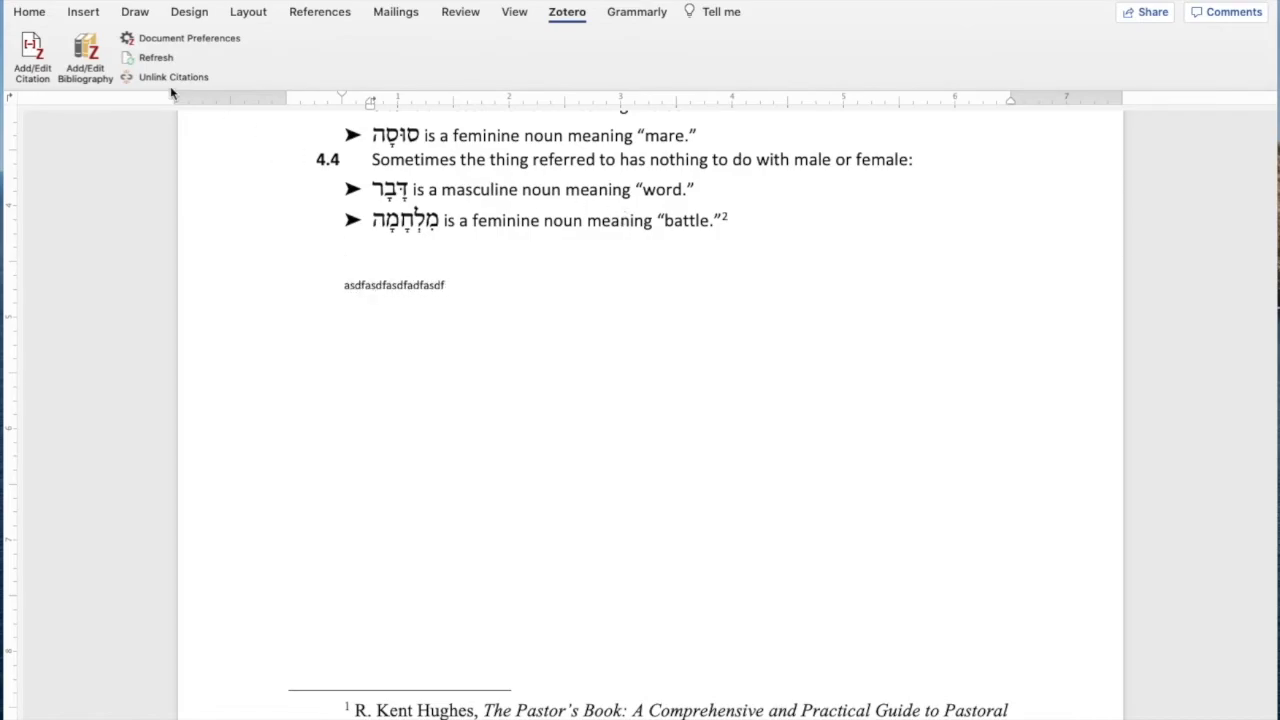
Insert a Zotero footnote citing The Pastor's Book (2015, Crossway) after the placeholder text, keeping the manual changes to footnote 1
{"action": "left_click", "coordinate": [24, 52]}
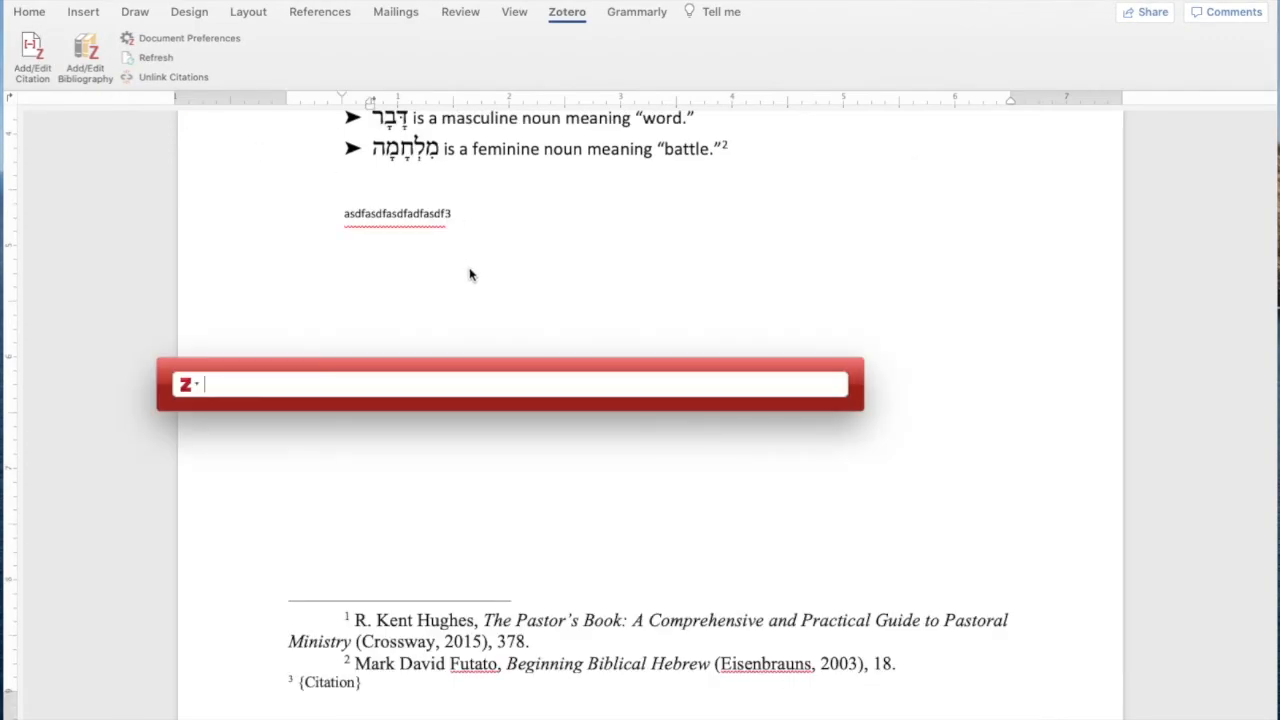
{"action": "type", "text": "hughes"}
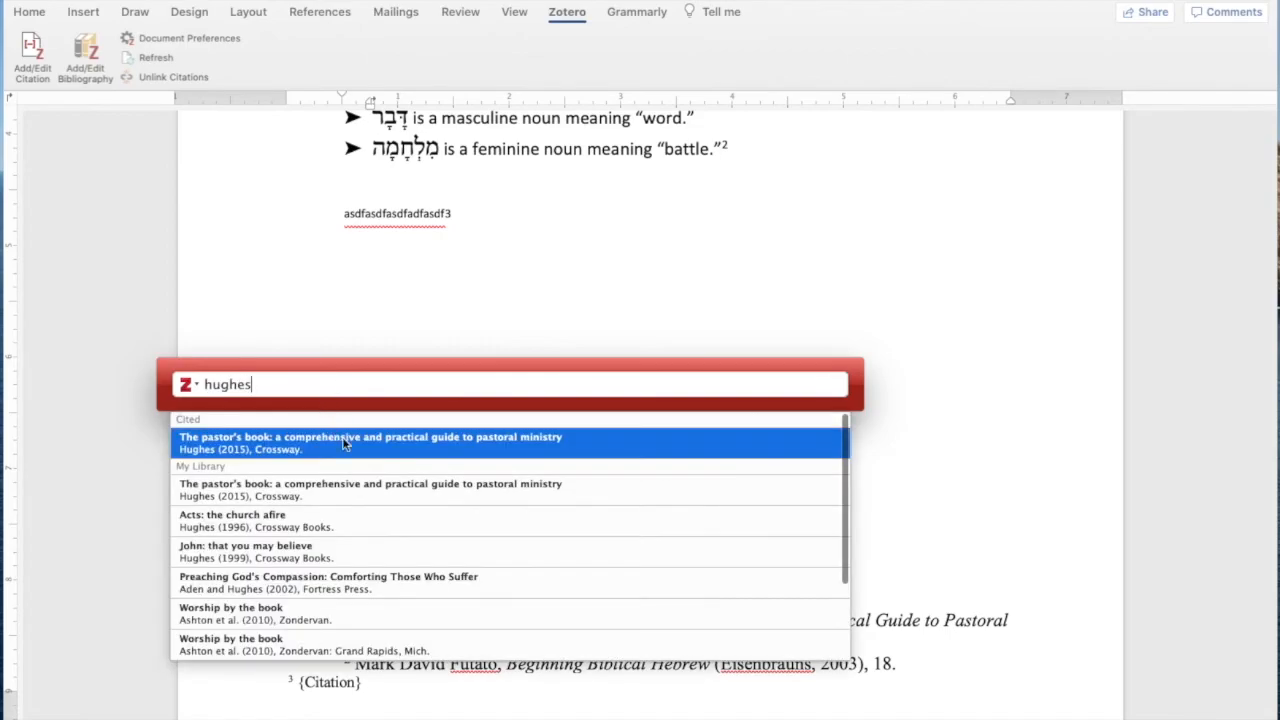
{"action": "left_click", "coordinate": [343, 443]}
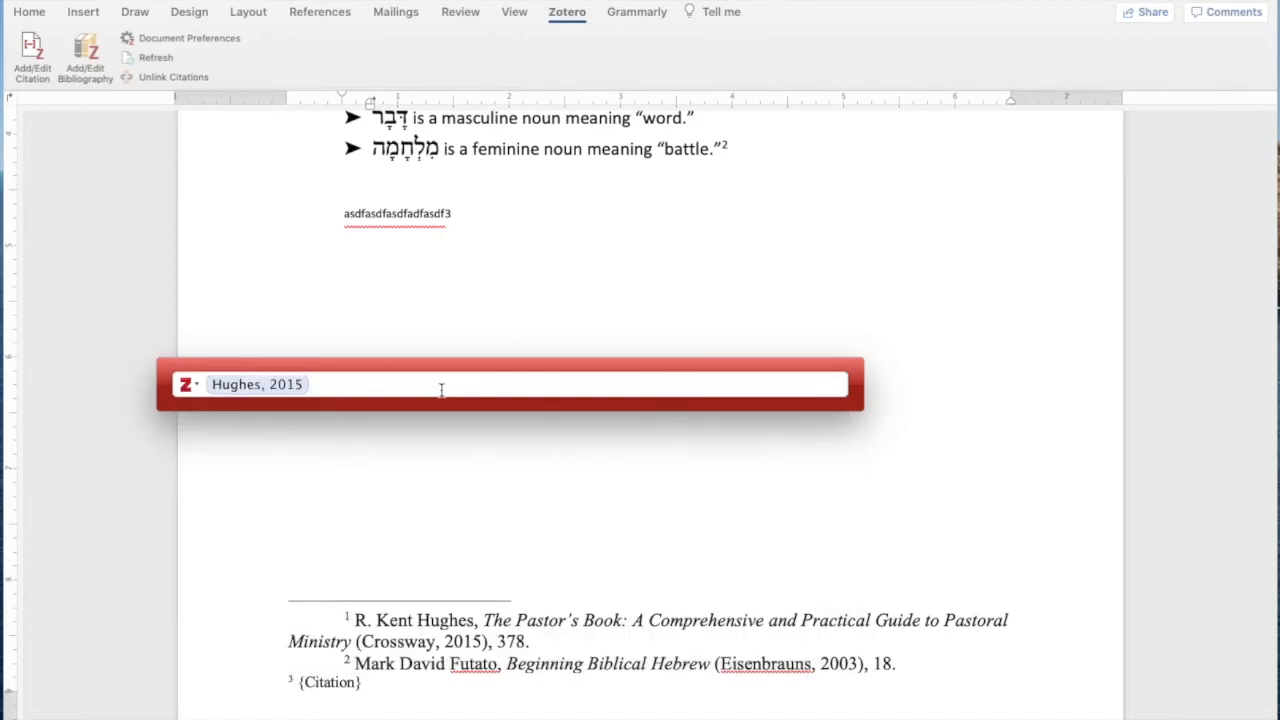
{"action": "key", "text": "Return"}
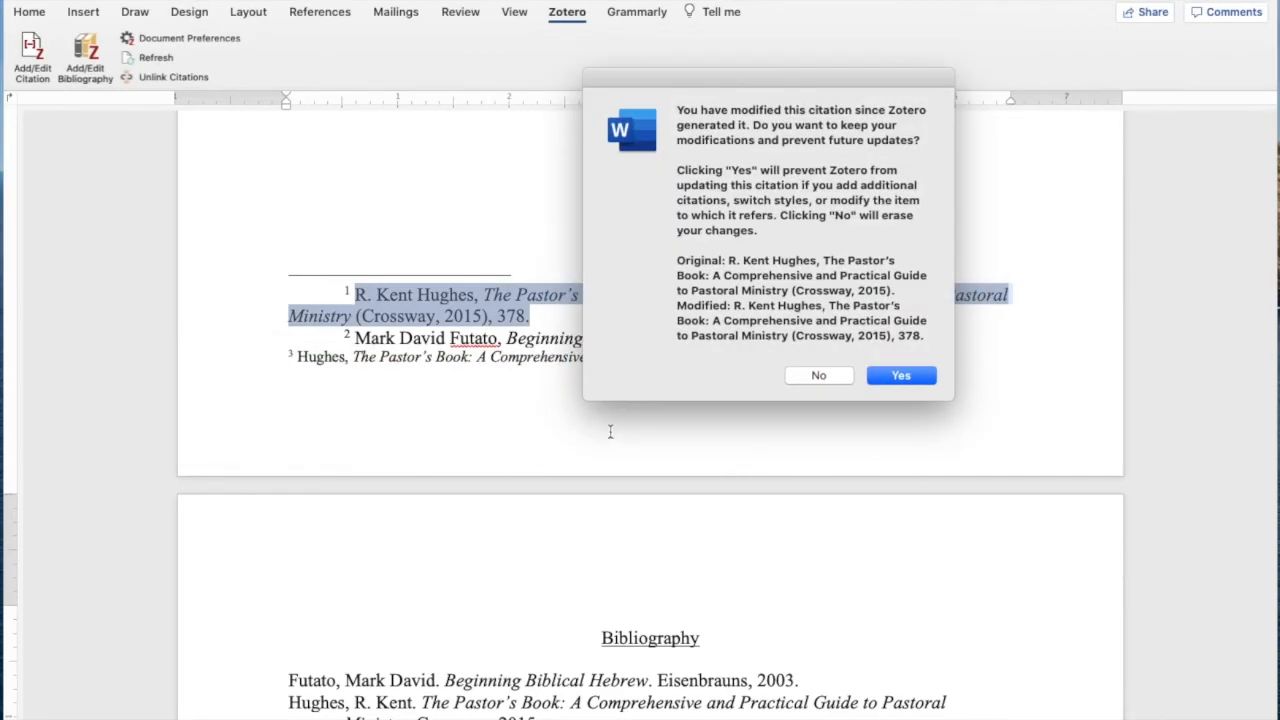
{"action": "left_click", "coordinate": [885, 377]}
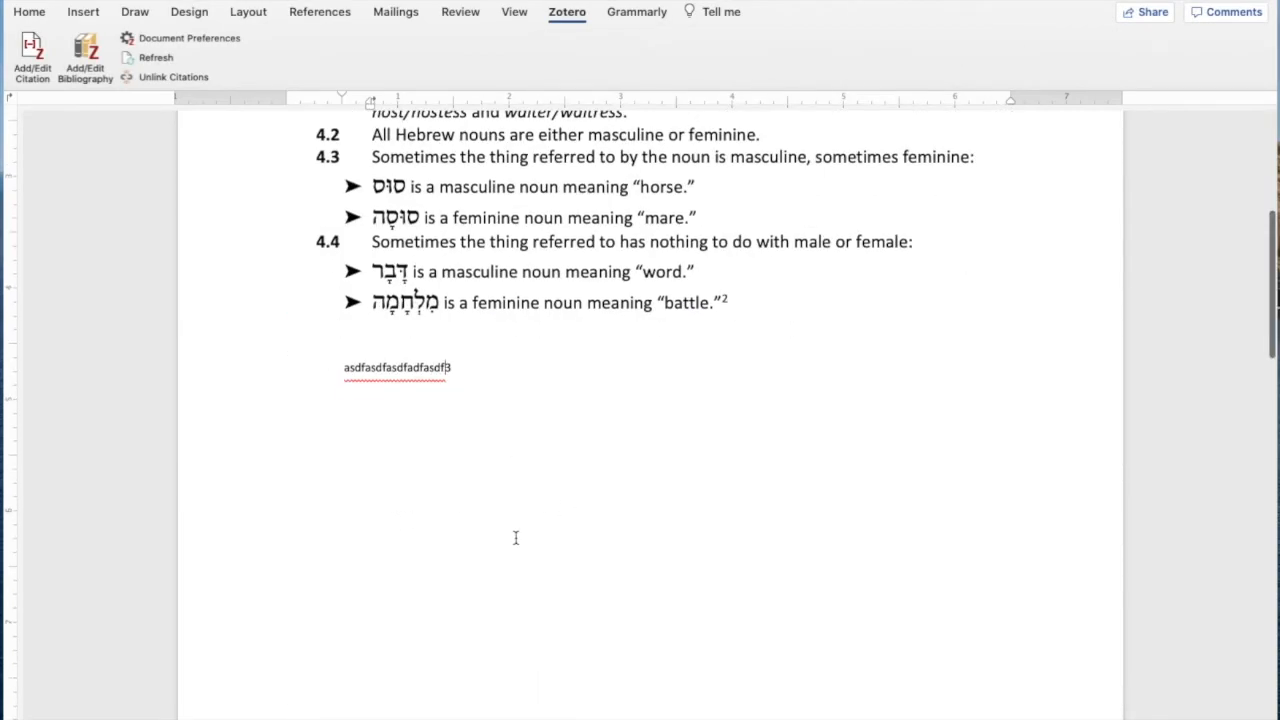
Replace the citation text of footnote 3 with a copy of footnote 1's full citation and change its page number to 412
{"action": "scroll", "coordinate": [516, 538], "scroll_direction": "down", "scroll_amount": 5}
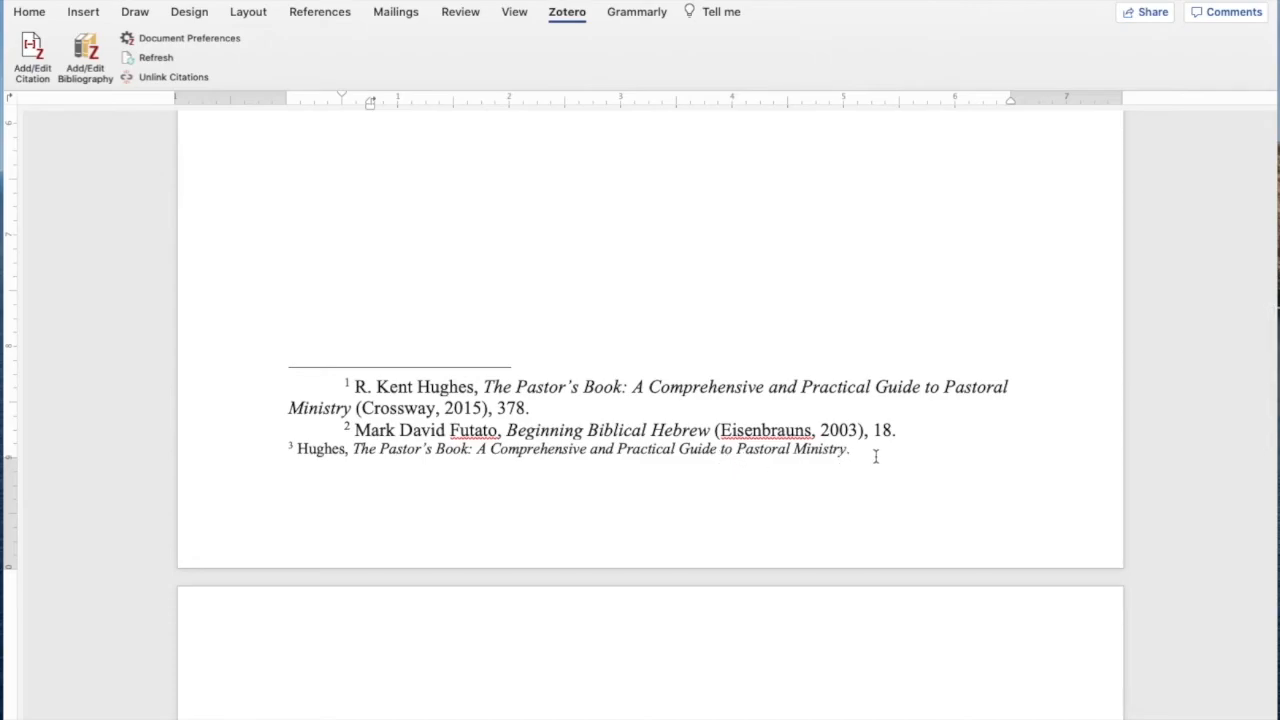
{"action": "left_click_drag", "start_coordinate": [876, 456], "coordinate": [266, 449]}
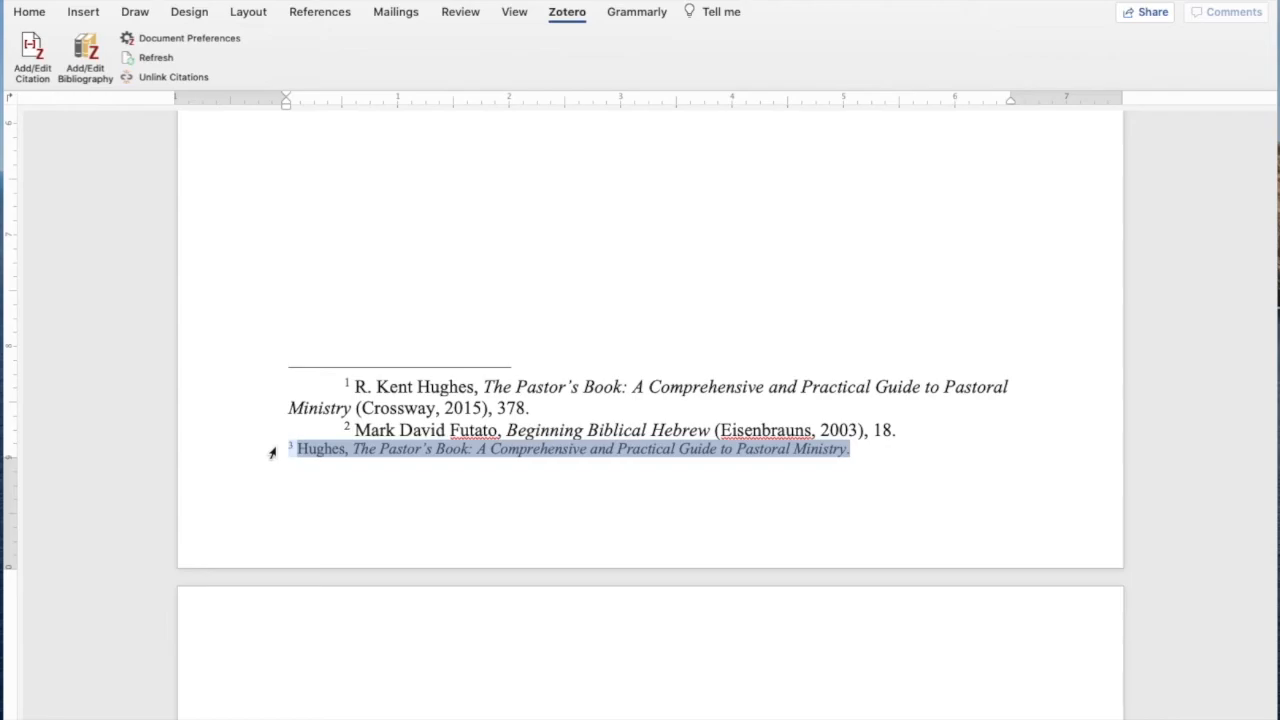
{"action": "left_click", "coordinate": [874, 455]}
{"action": "left_click_drag", "start_coordinate": [863, 451], "coordinate": [240, 452]}
{"action": "left_click_drag", "start_coordinate": [527, 408], "coordinate": [353, 383]}
{"action": "key", "text": "super+c"}
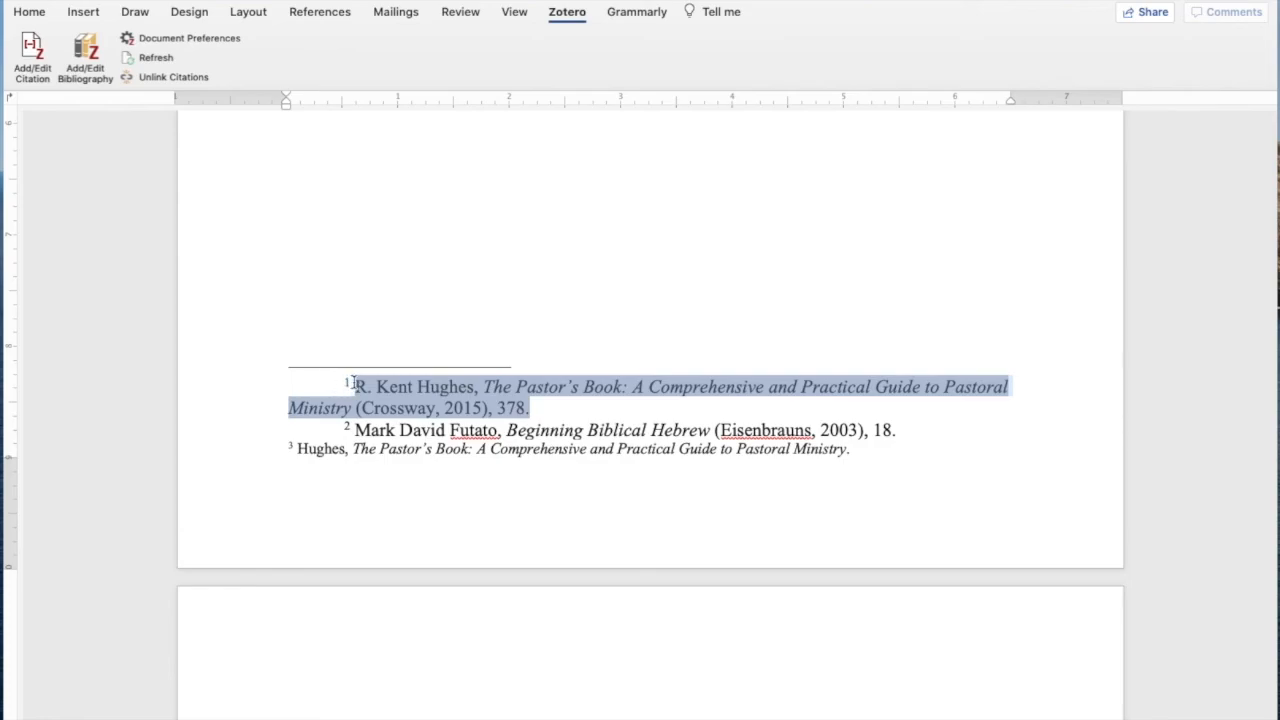
{"action": "left_click_drag", "start_coordinate": [861, 448], "coordinate": [291, 468]}
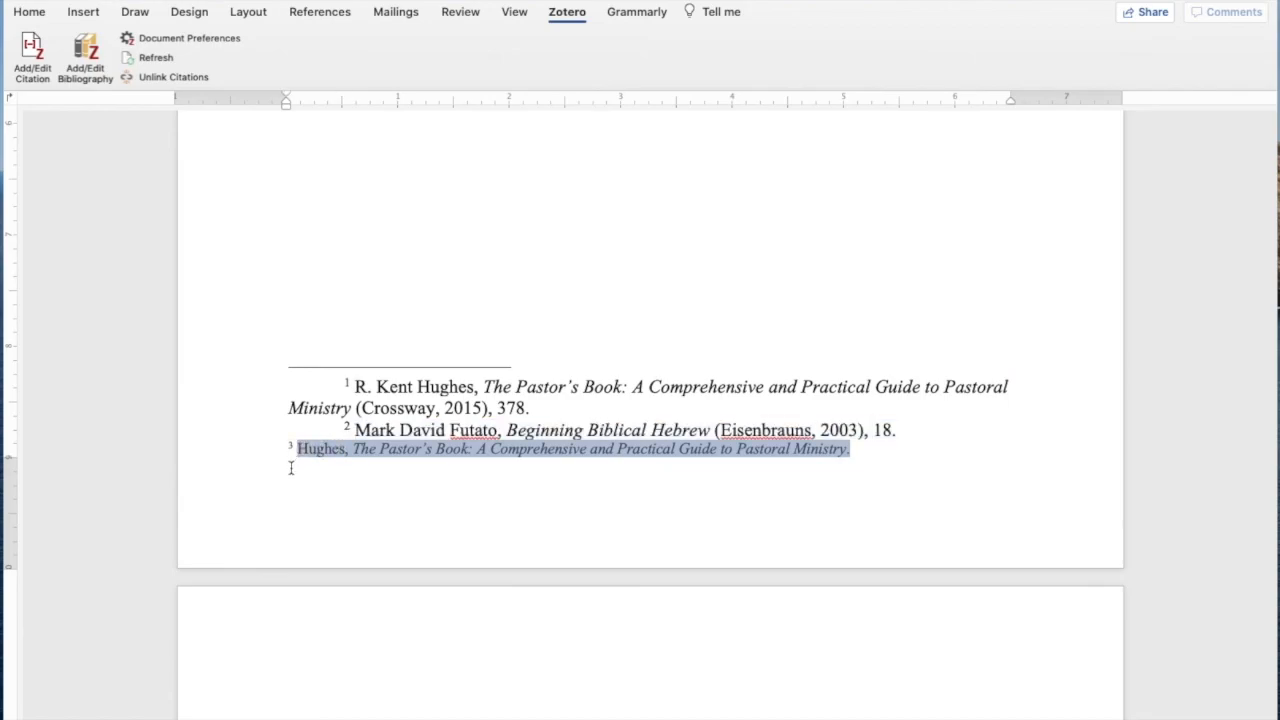
{"action": "key", "text": "super+v"}
{"action": "left_click_drag", "start_coordinate": [530, 449], "coordinate": [497, 448]}
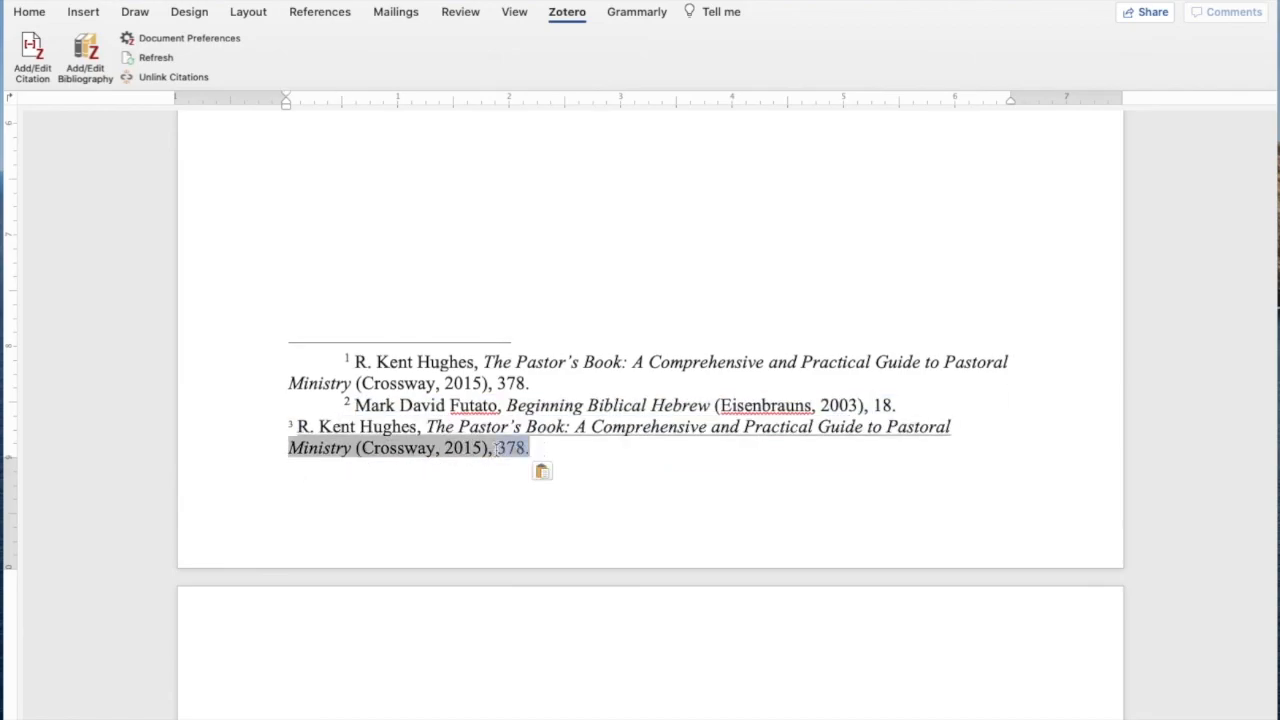
{"action": "type", "text": "412"}
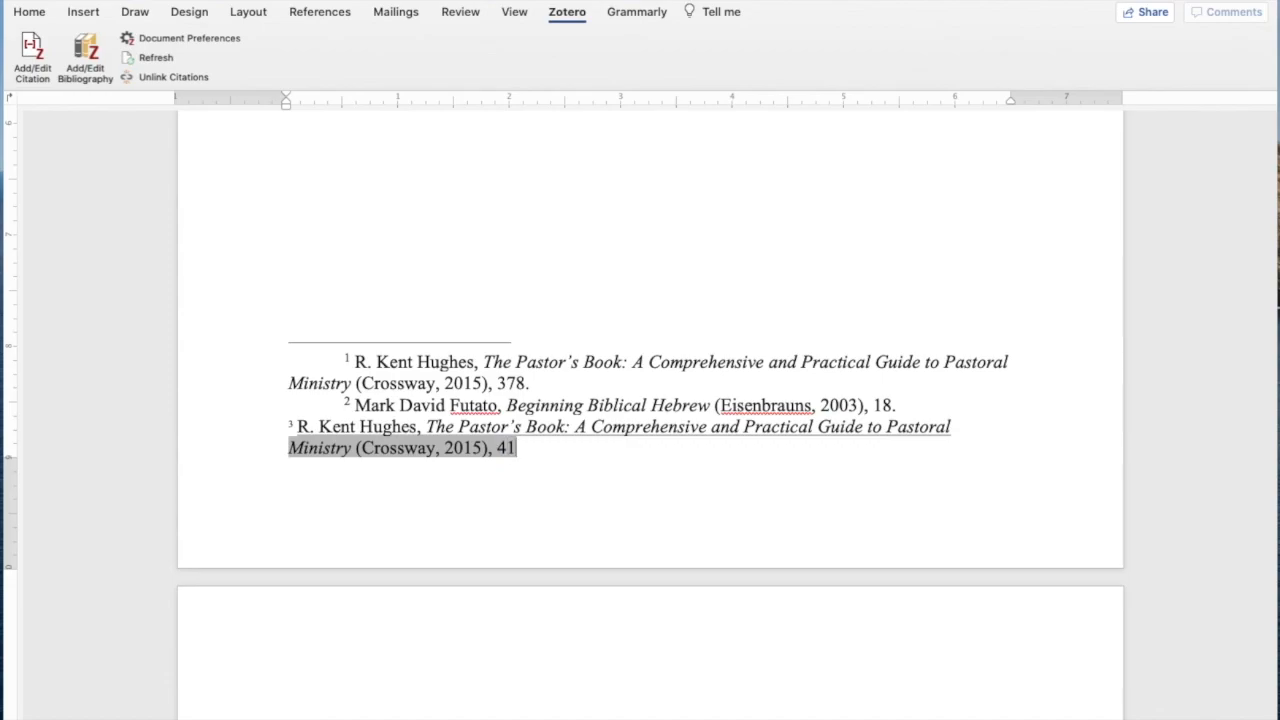